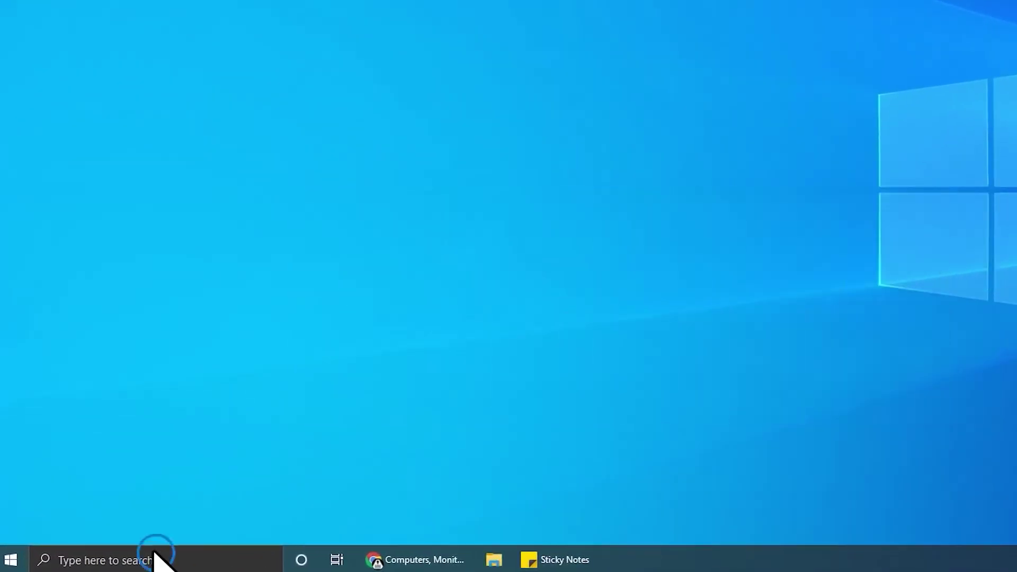
- Search Windows for 'device manager' to bring up Device Manager
{"action": "left_click", "coordinate": [159, 560]}
{"action": "type", "text": "device manager"}
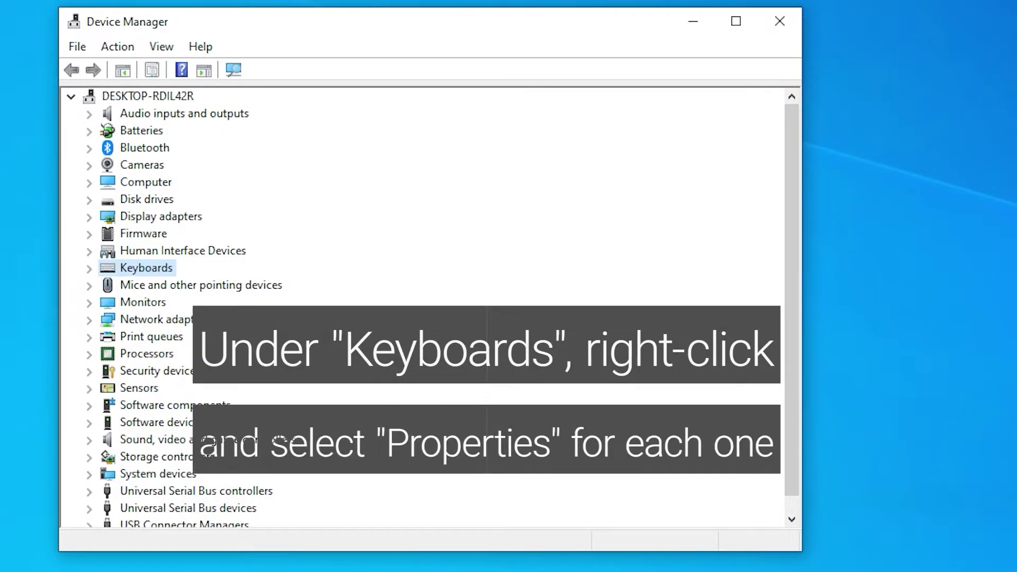
- Under Keyboards, allow the first HID Keyboard Device to wake the computer in Power Management
{"action": "double_click", "coordinate": [142, 267]}
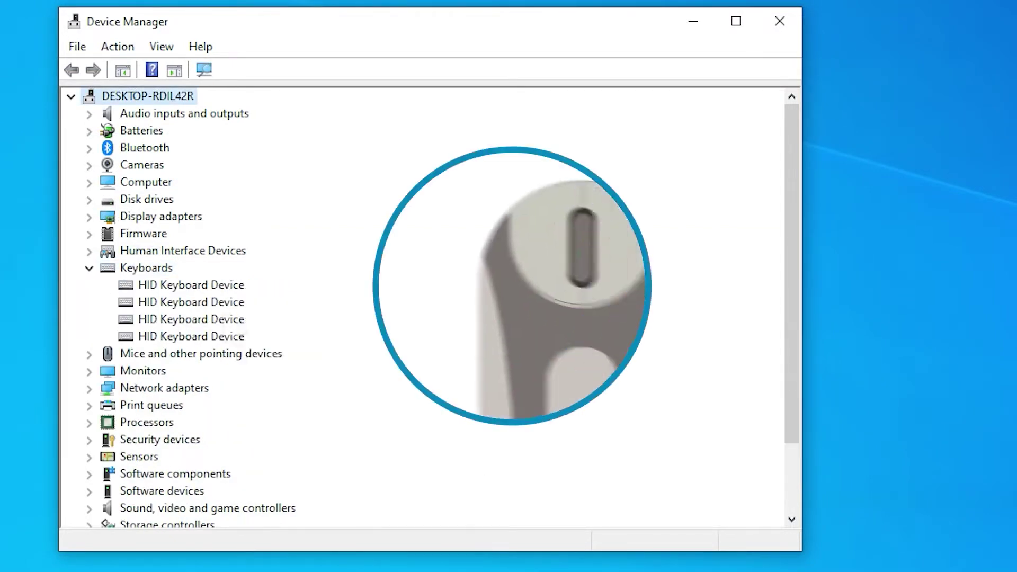
{"action": "right_click", "coordinate": [202, 285]}
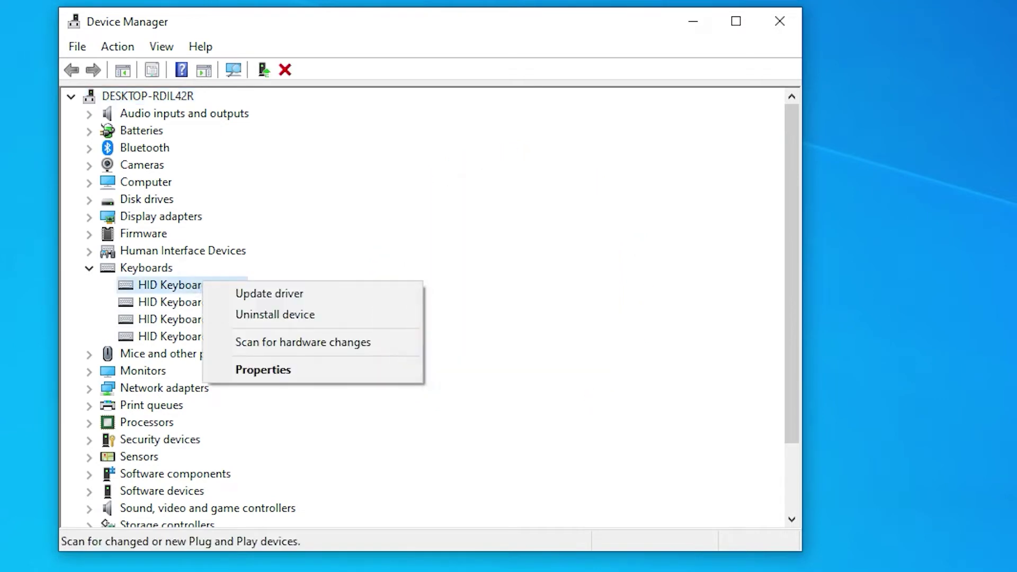
{"action": "left_click", "coordinate": [262, 370]}
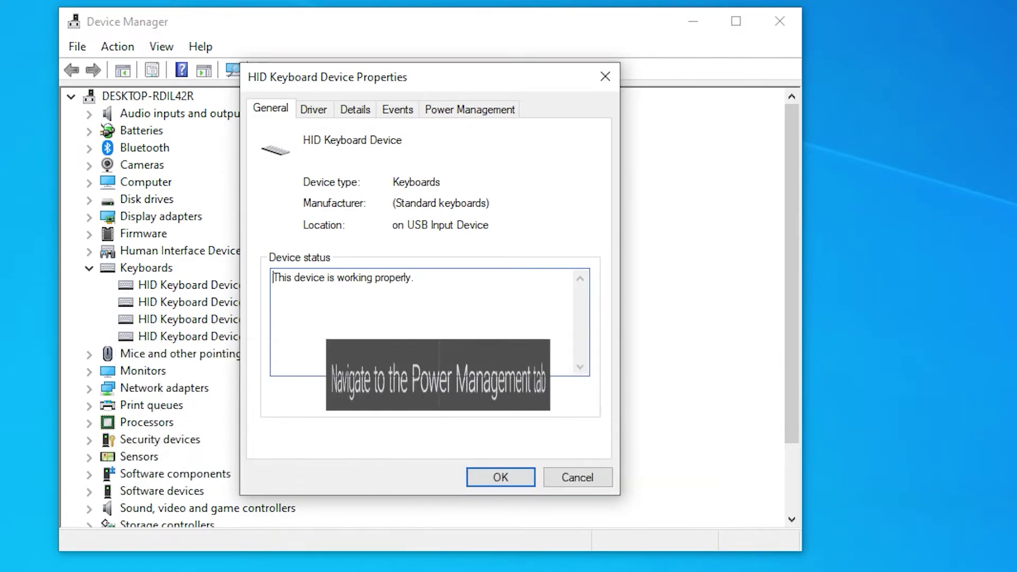
{"action": "left_click", "coordinate": [476, 110]}
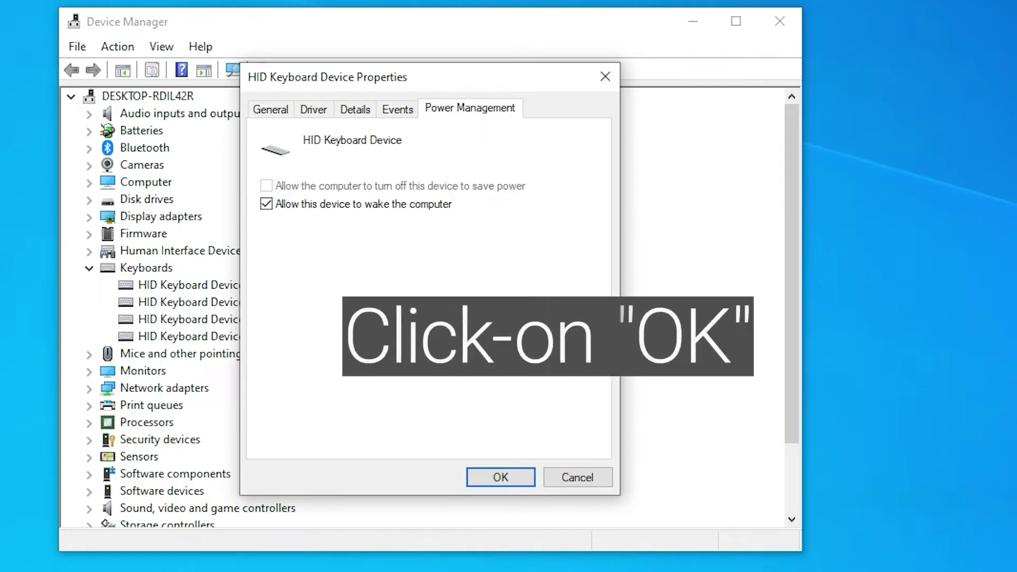
{"action": "left_click", "coordinate": [501, 478]}
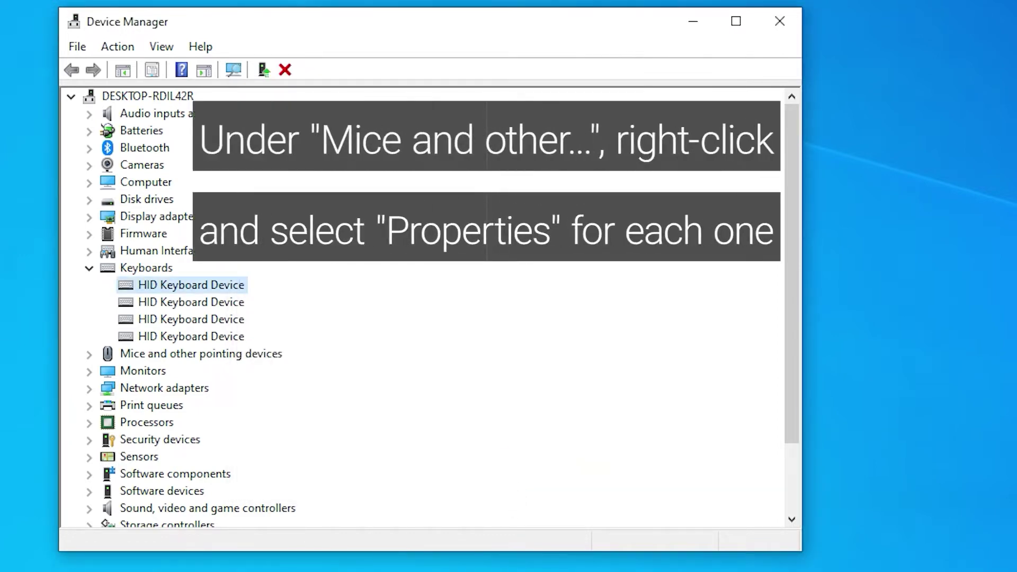
- Under Mice and other pointing devices, allow the second HID-compliant mouse to wake the computer
{"action": "left_click", "coordinate": [89, 269]}
{"action": "left_click", "coordinate": [88, 286]}
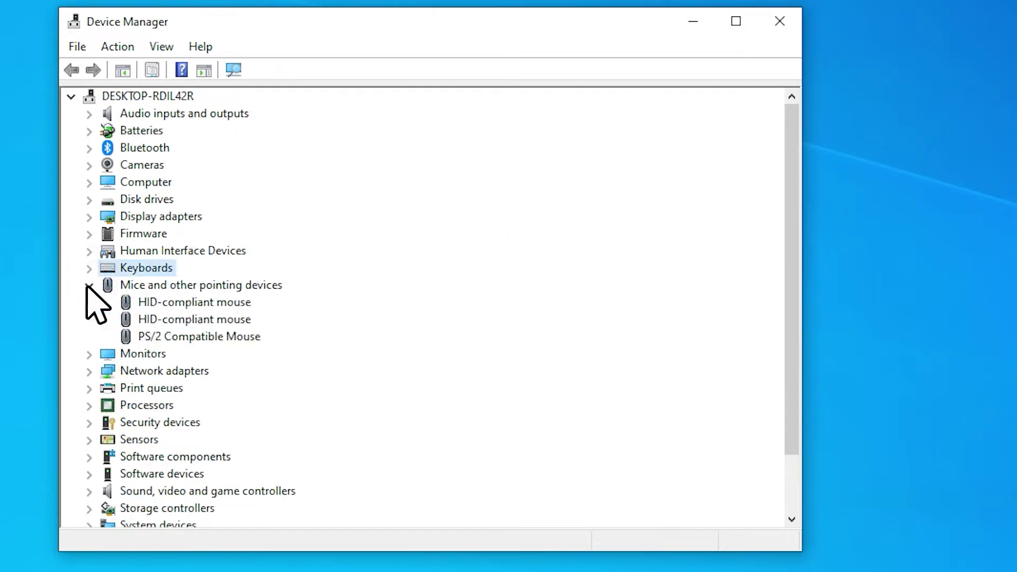
{"action": "right_click", "coordinate": [227, 320]}
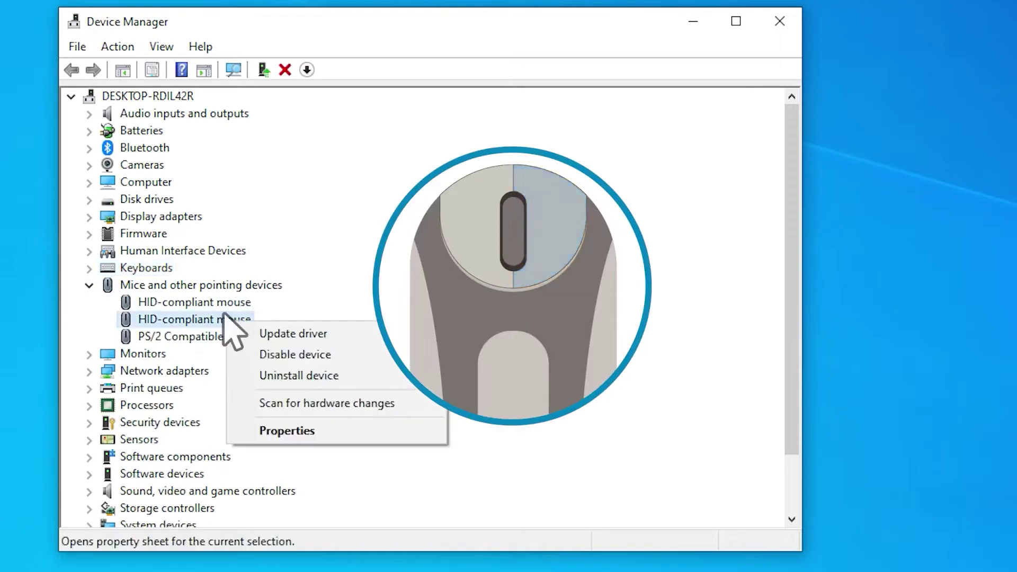
{"action": "left_click", "coordinate": [302, 431]}
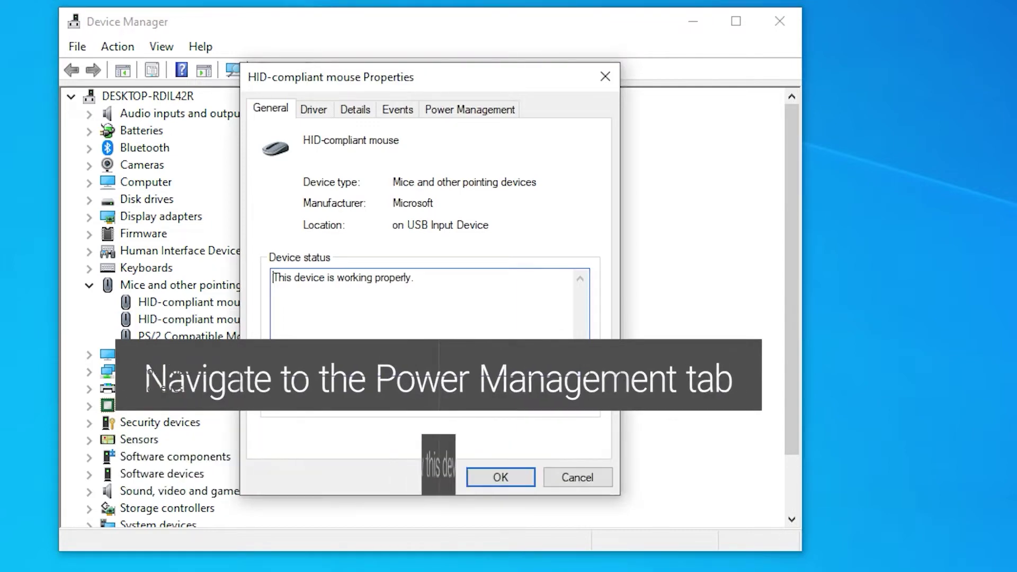
{"action": "left_click", "coordinate": [477, 111]}
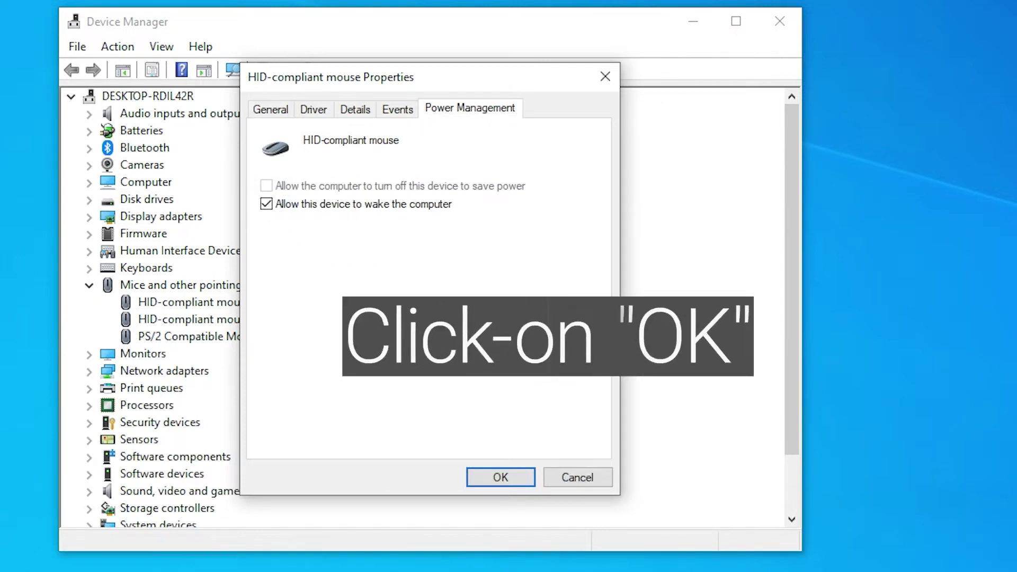
{"action": "left_click", "coordinate": [501, 477]}
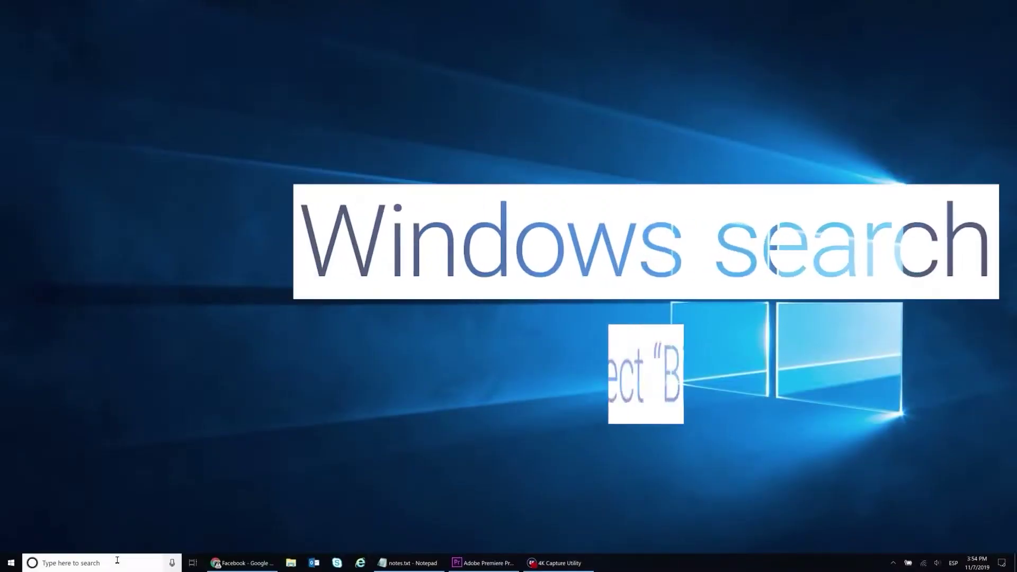
- Search 'bitloc' and suspend BitLocker protection on the C: drive, confirming with Yes
{"action": "left_click", "coordinate": [116, 562]}
{"action": "type", "text": "bitloc"}
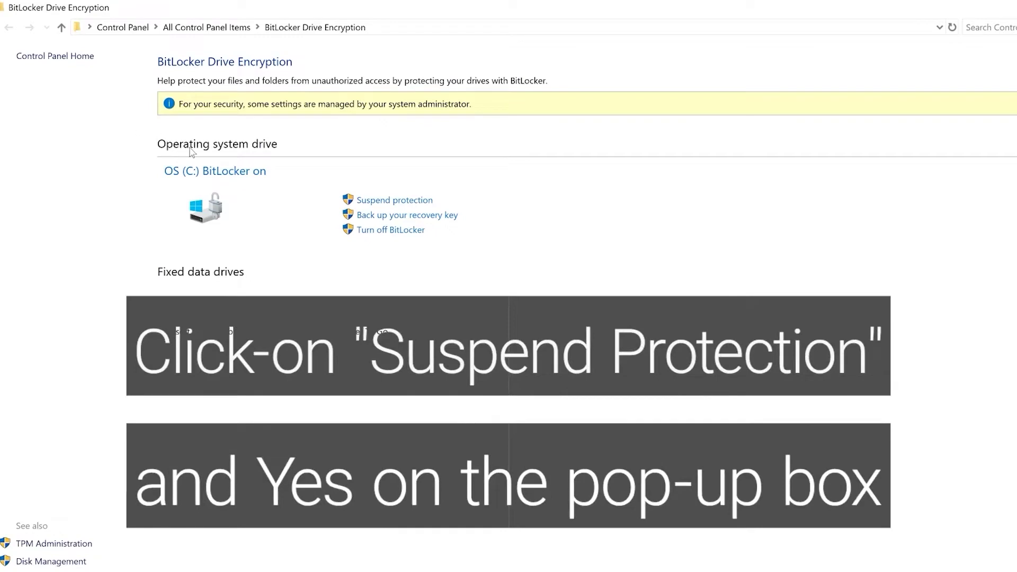
{"action": "left_click", "coordinate": [364, 203]}
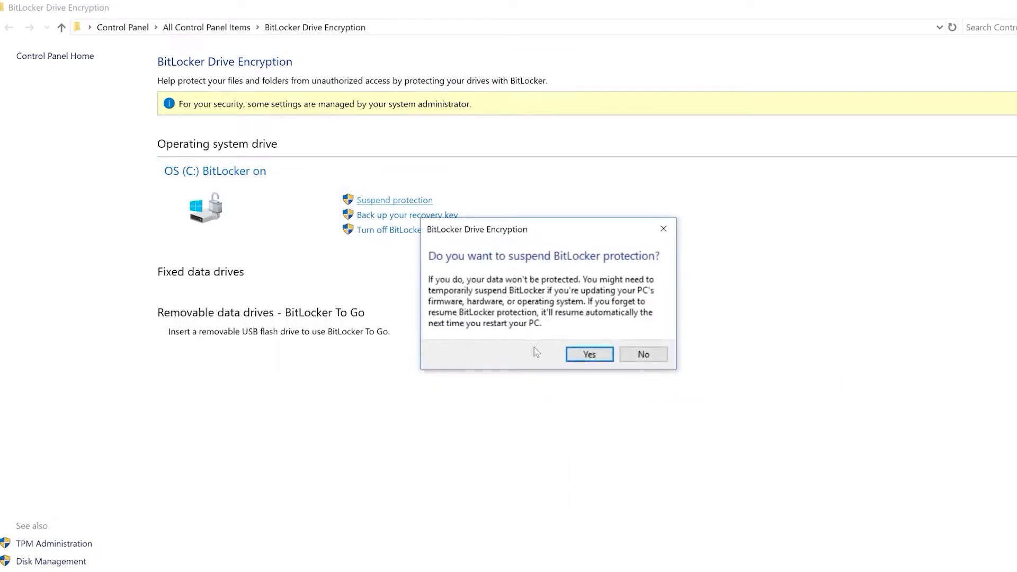
{"action": "left_click", "coordinate": [589, 354]}
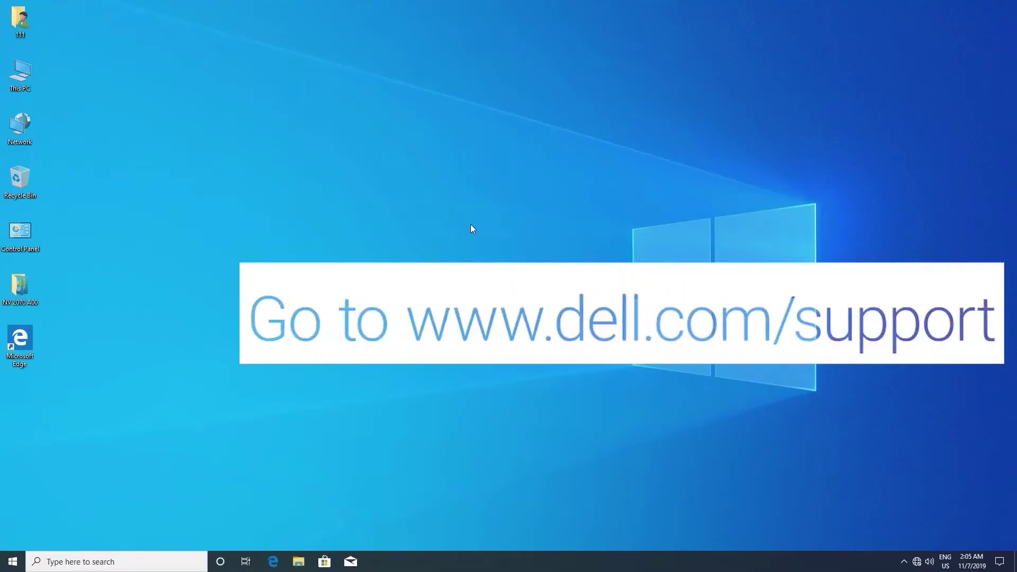
- In Edge, enter the PC's service tag on Dell Support to reach Vostro 5090 drivers
{"action": "double_click", "coordinate": [8, 352]}
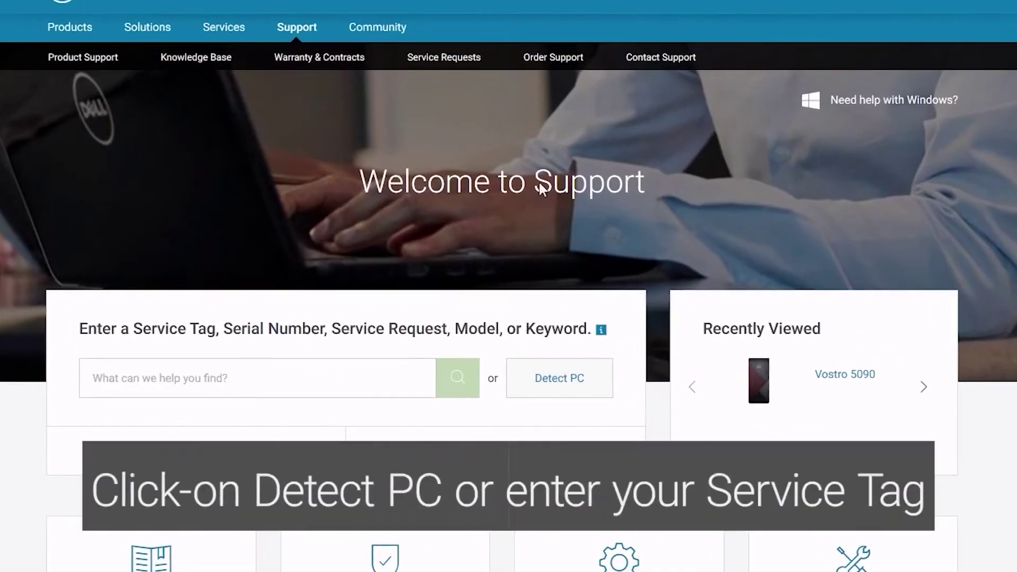
{"action": "left_click", "coordinate": [562, 385]}
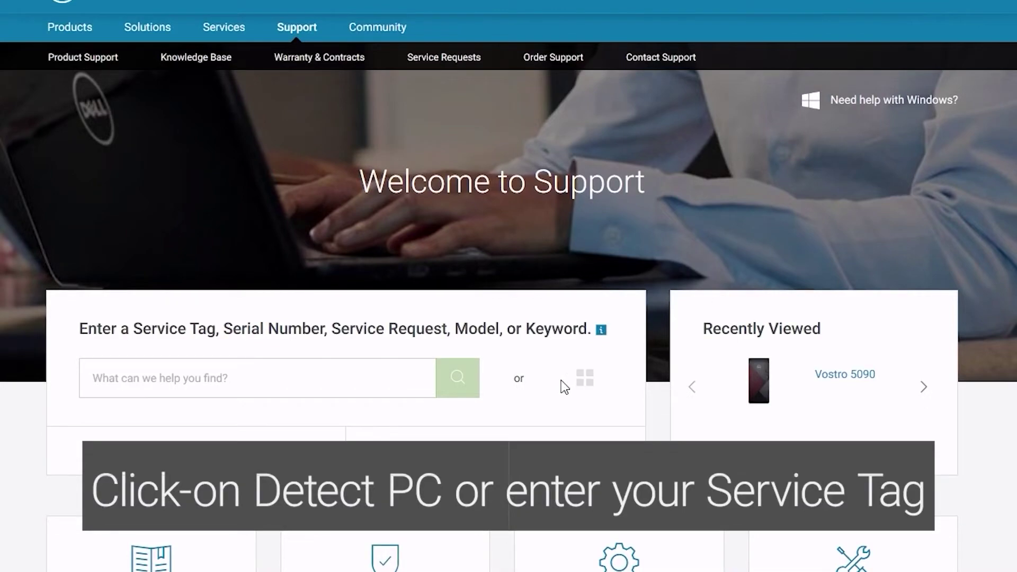
{"action": "left_click", "coordinate": [354, 380]}
{"action": "type", "text": "1234"}
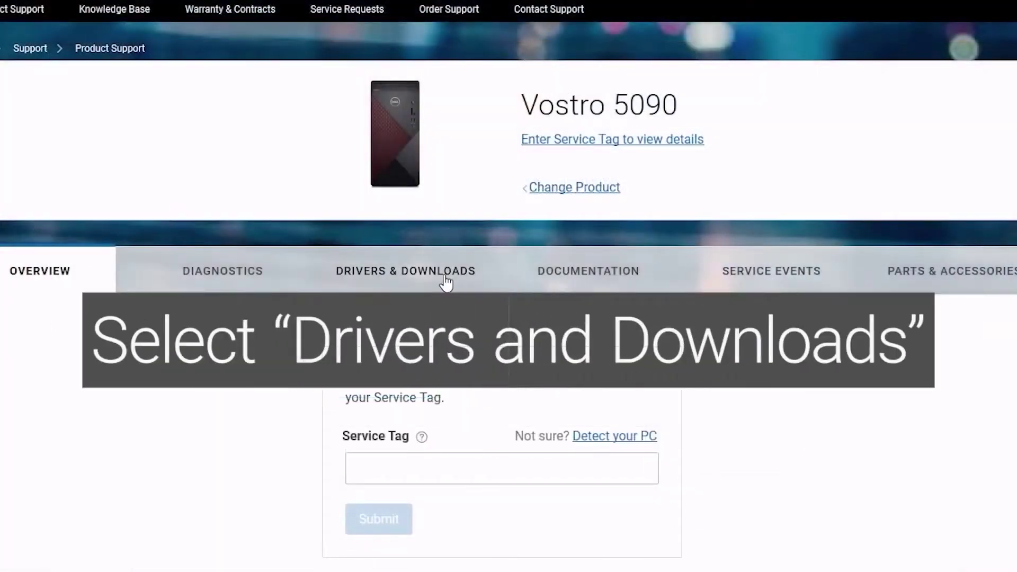
{"action": "left_click", "coordinate": [446, 283]}
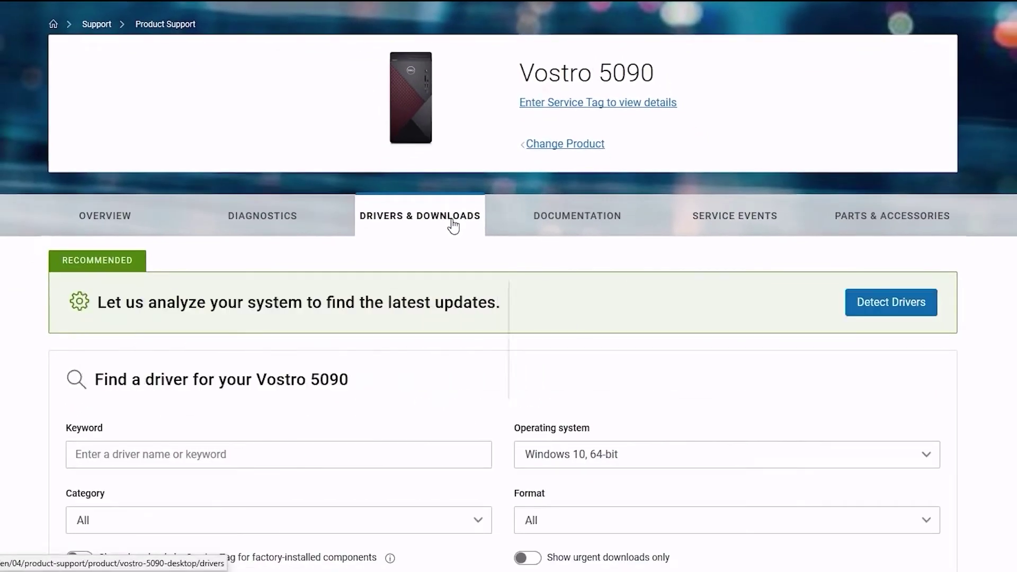
- Filter drivers to BIOS, then download and run the Vostro 5090 System BIOS
{"action": "scroll", "coordinate": [453, 225], "scroll_direction": "down", "scroll_amount": 3}
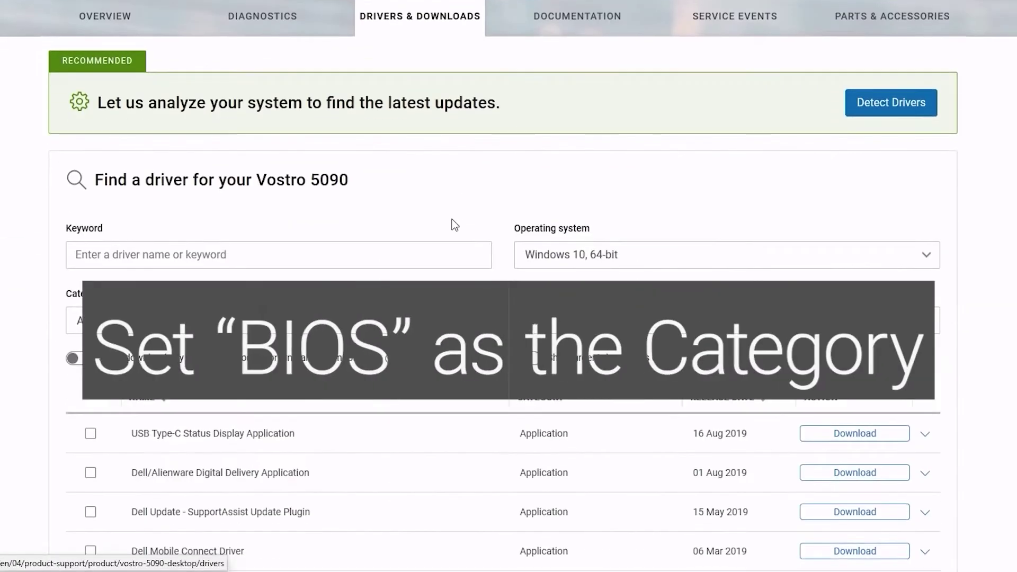
{"action": "scroll", "coordinate": [453, 225], "scroll_direction": "down", "scroll_amount": 3}
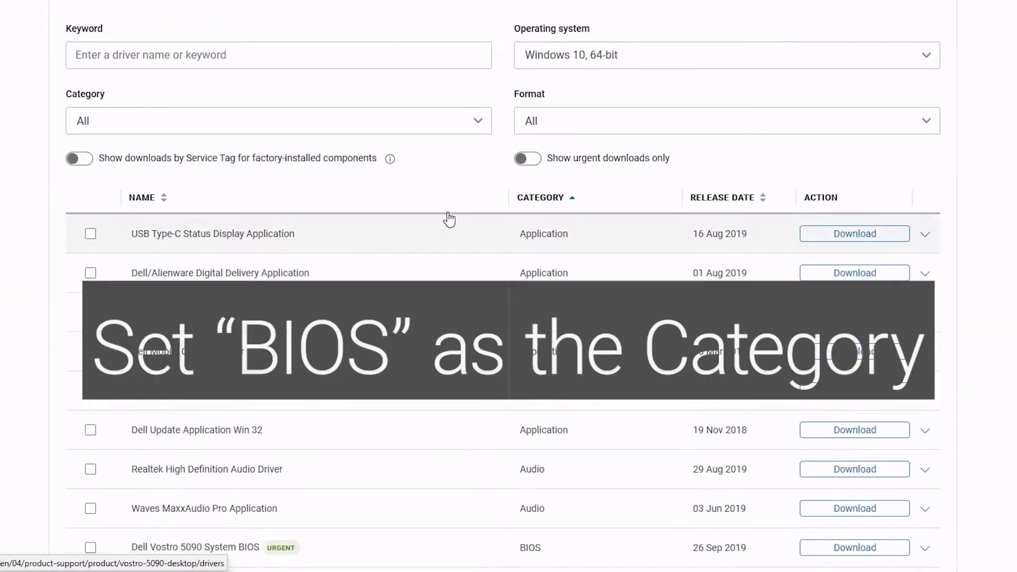
{"action": "left_click", "coordinate": [439, 130]}
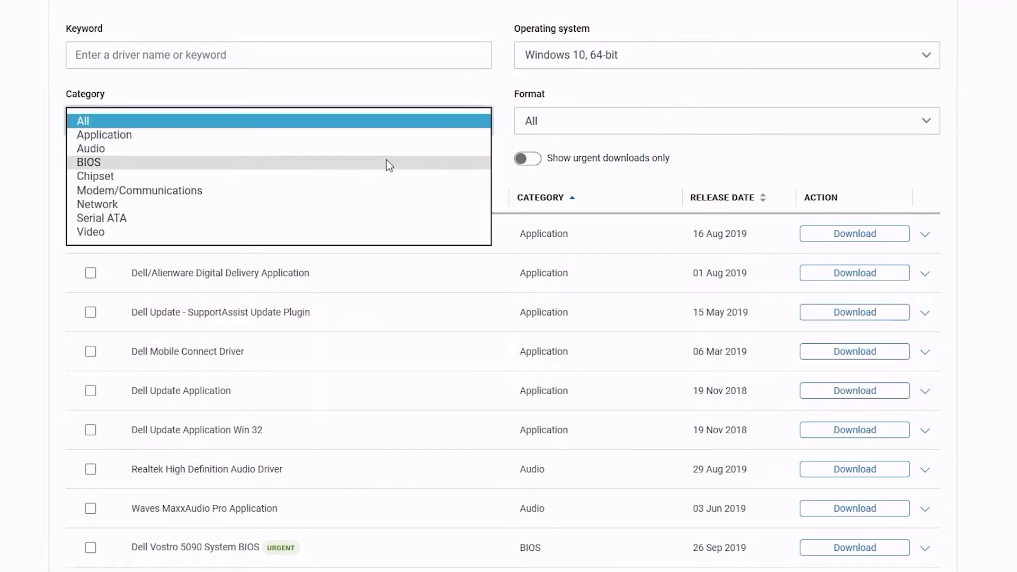
{"action": "left_click", "coordinate": [386, 162]}
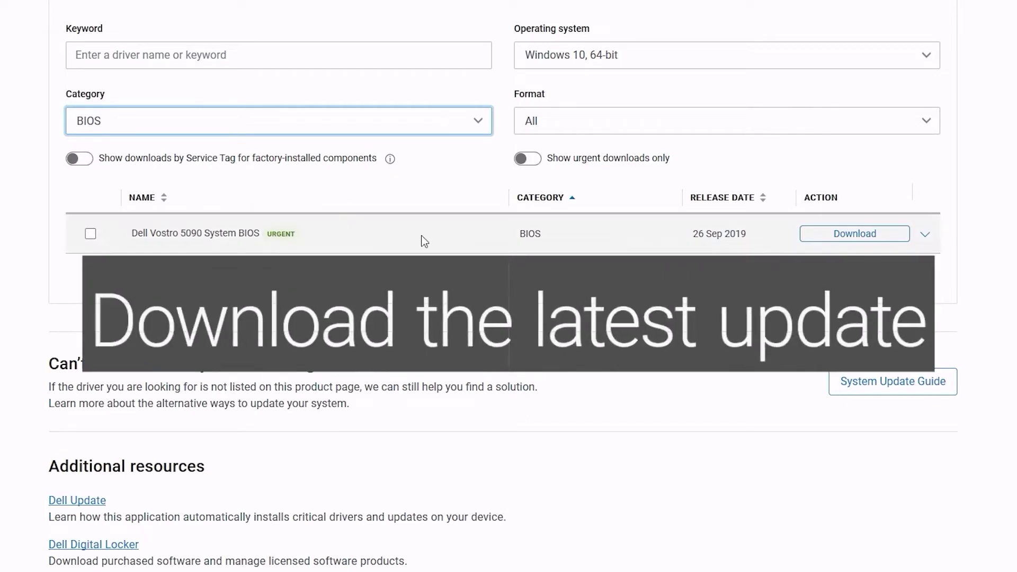
{"action": "left_click", "coordinate": [841, 239]}
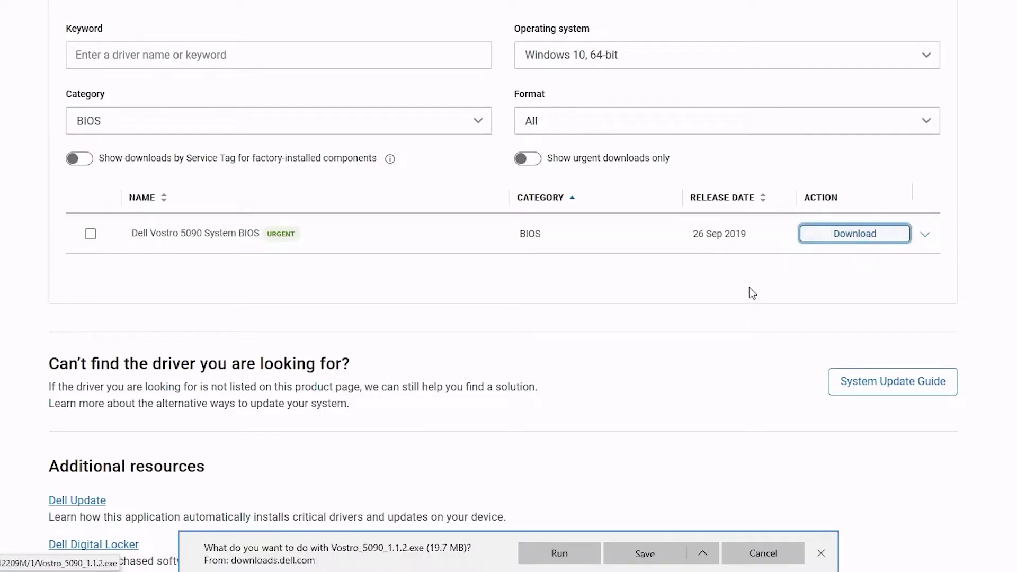
{"action": "left_click", "coordinate": [560, 553]}
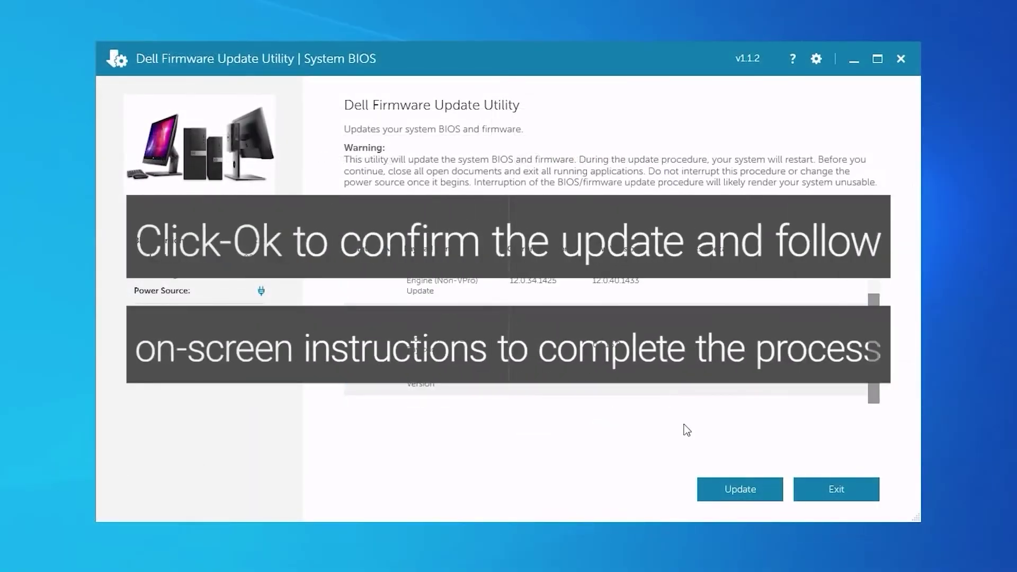
- Start the BIOS and firmware update in Dell Firmware Update Utility
{"action": "left_click", "coordinate": [735, 488]}
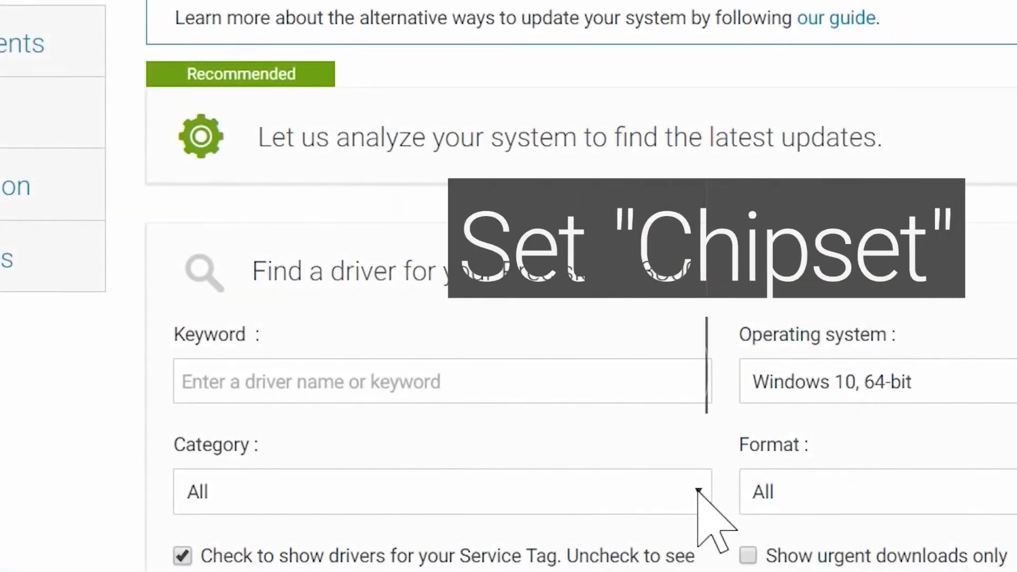
- Filter to Chipset drivers, download Intel Chipset Device Software and run its installer
{"action": "left_click", "coordinate": [694, 490]}
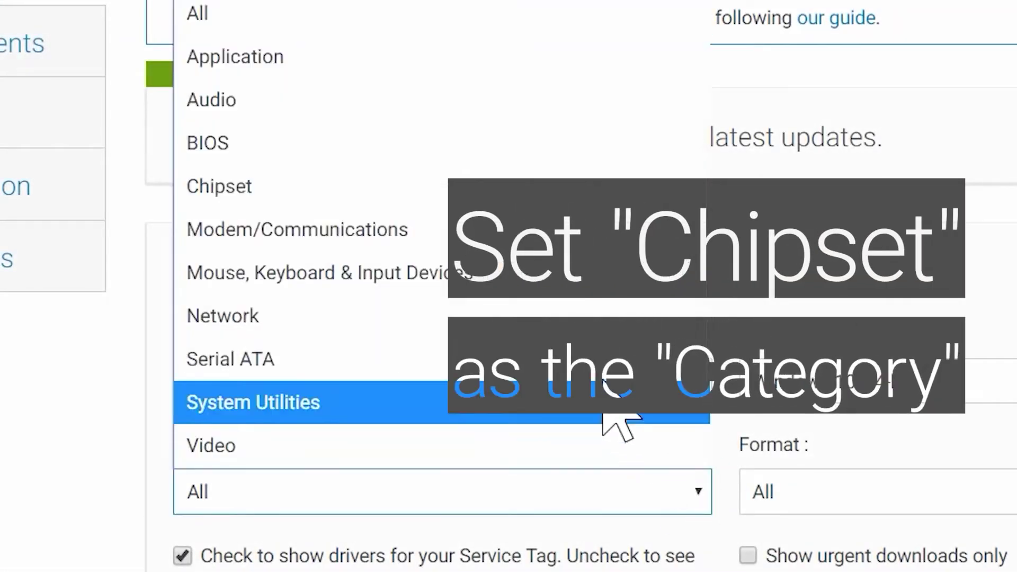
{"action": "left_click", "coordinate": [569, 196]}
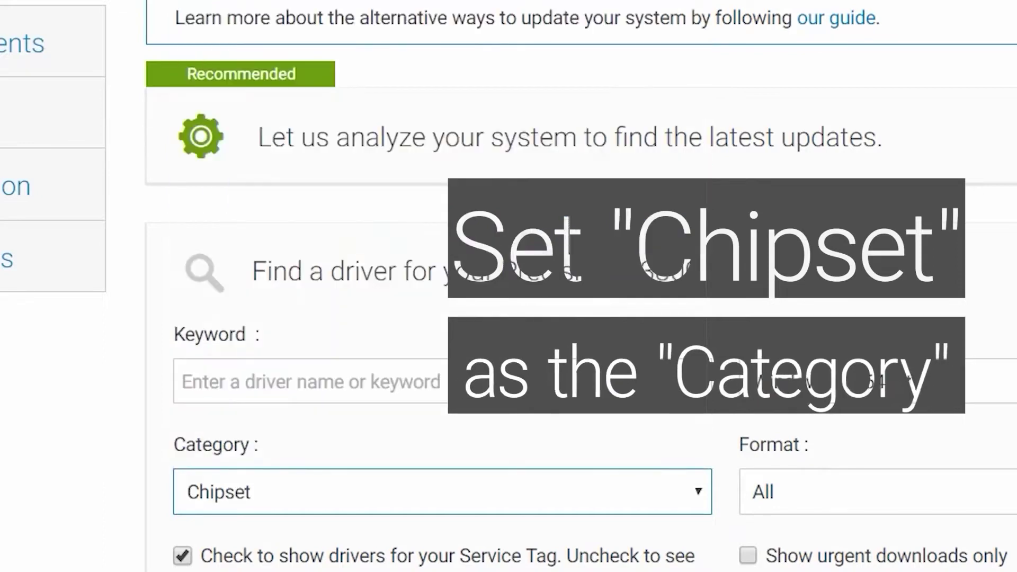
{"action": "scroll", "coordinate": [569, 226], "scroll_direction": "down", "scroll_amount": 5}
{"action": "scroll", "coordinate": [570, 227], "scroll_direction": "down", "scroll_amount": 3}
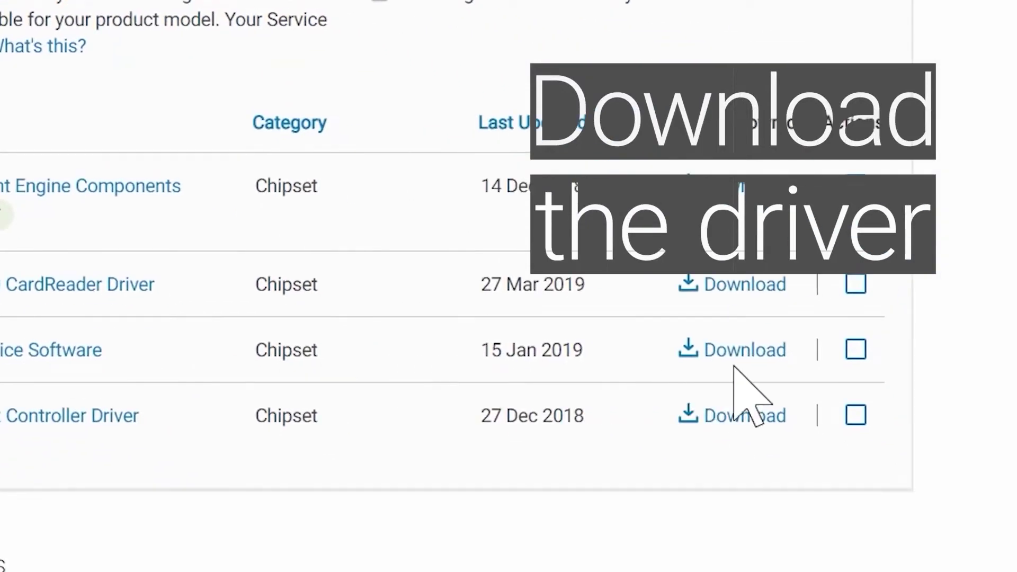
{"action": "left_click", "coordinate": [751, 356]}
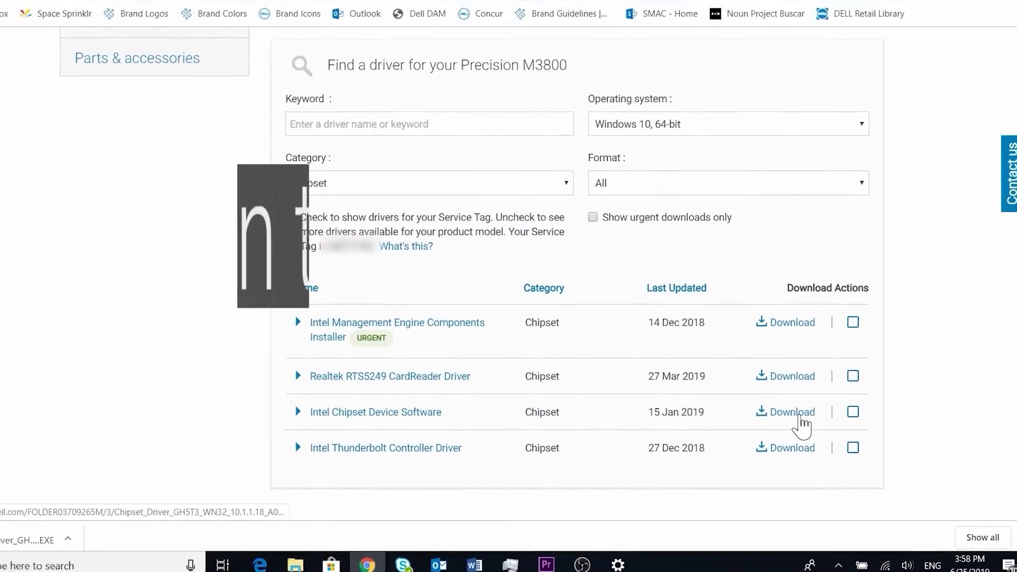
{"action": "left_click", "coordinate": [16, 532]}
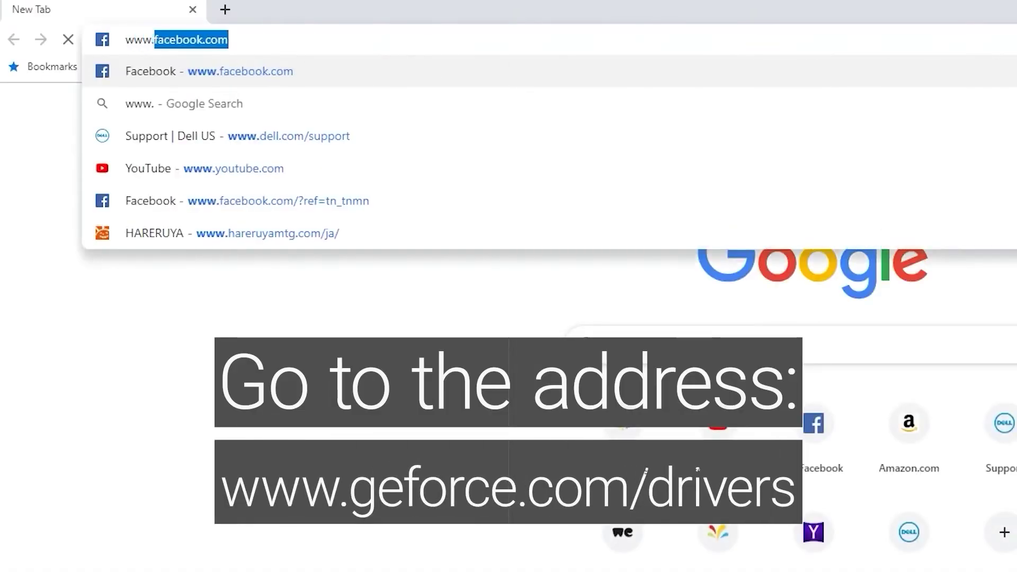
{"action": "type", "text": "ce.co"}
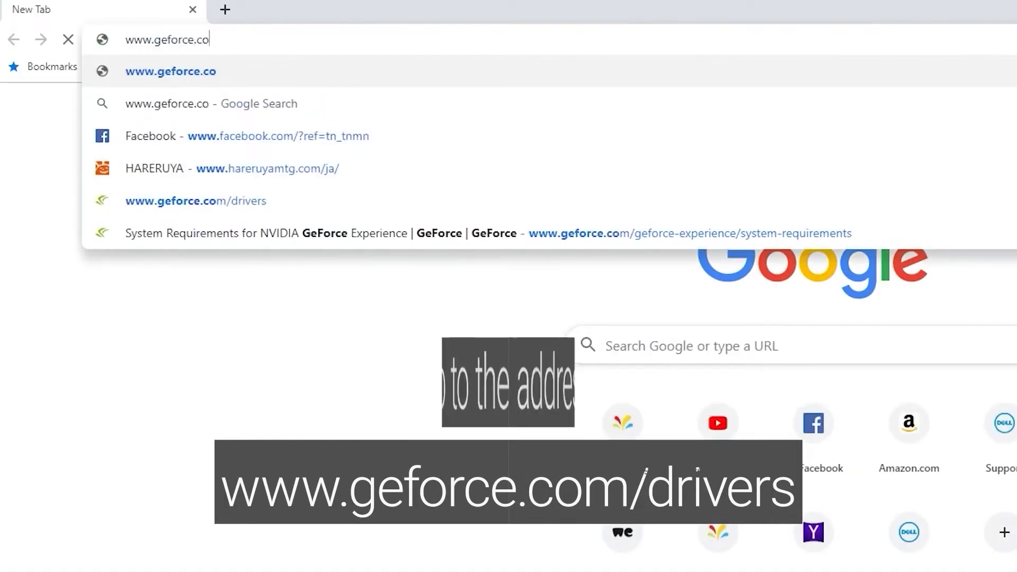
{"action": "type", "text": "m/drivers"}
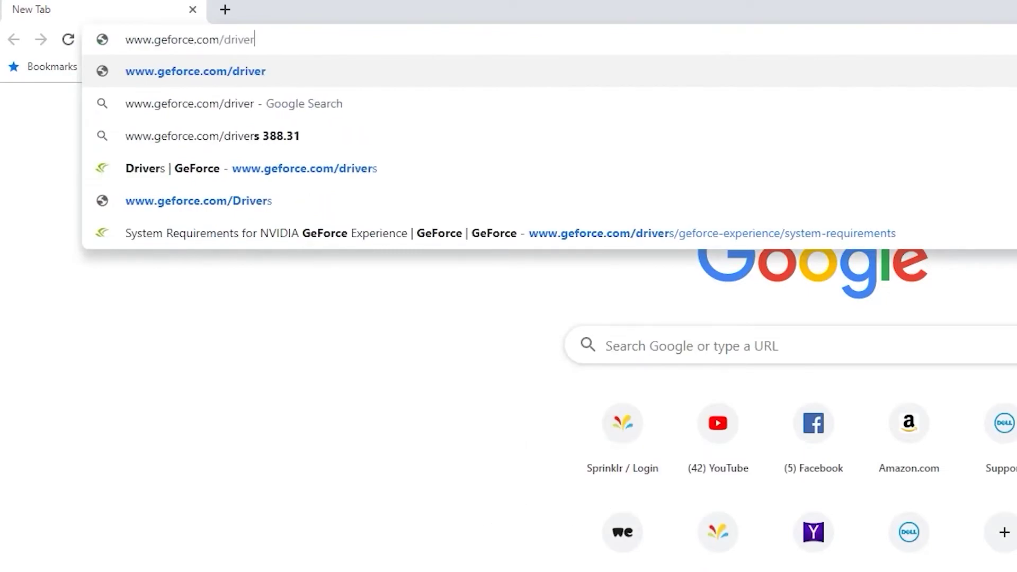
{"action": "key", "text": "Return"}
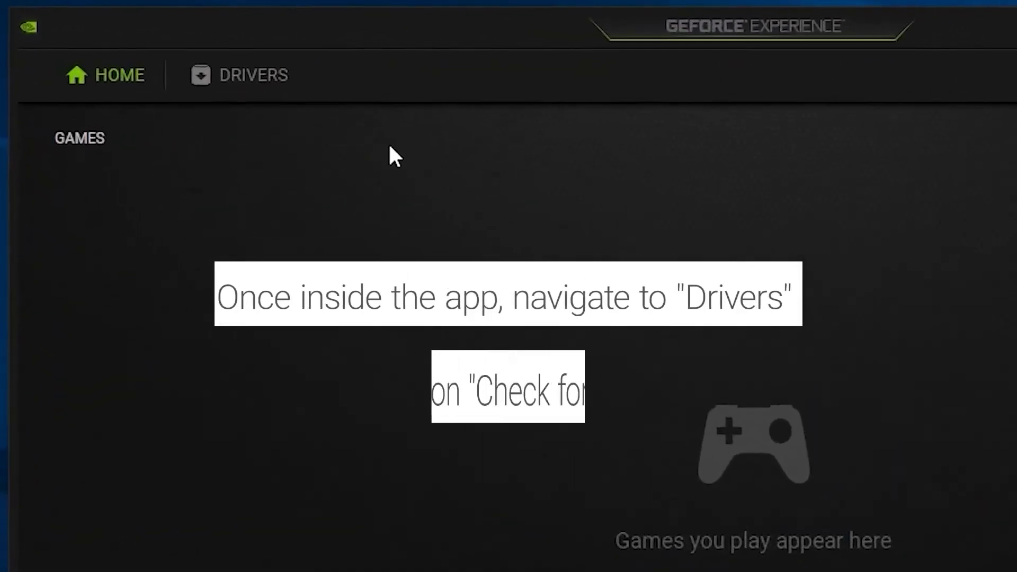
- Check for new graphics driver updates from GeForce Experience's Drivers section
{"action": "left_click", "coordinate": [269, 91]}
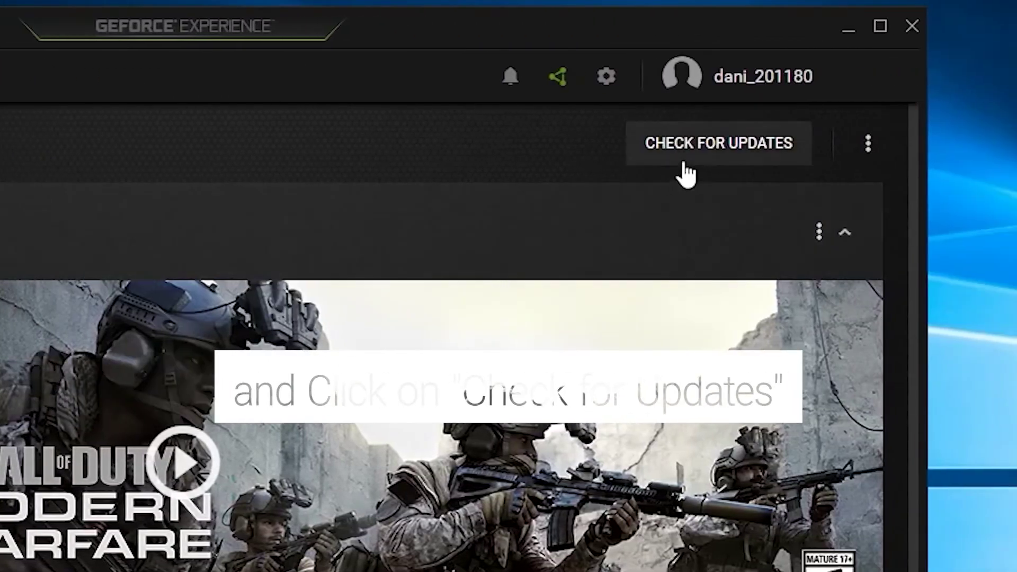
{"action": "left_click", "coordinate": [718, 158]}
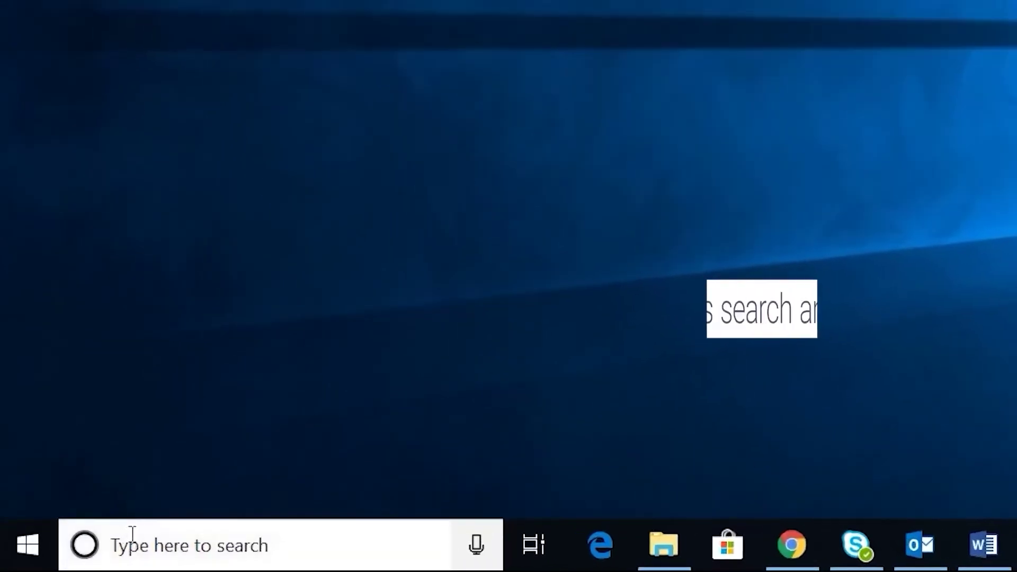
- Open Control Panel from Windows search and search it for 'troubleshooting'
{"action": "left_click", "coordinate": [118, 544]}
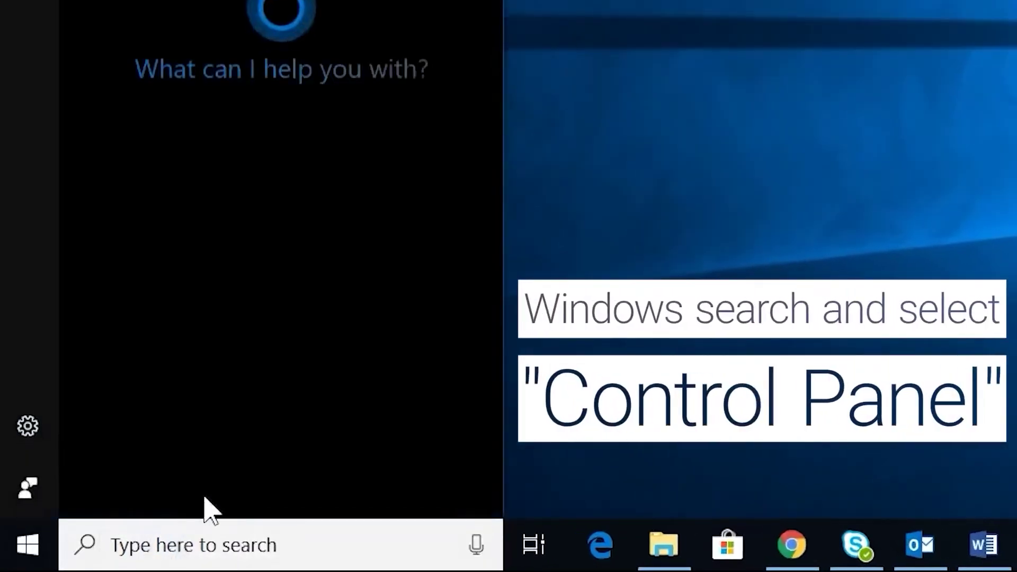
{"action": "type", "text": "control panel"}
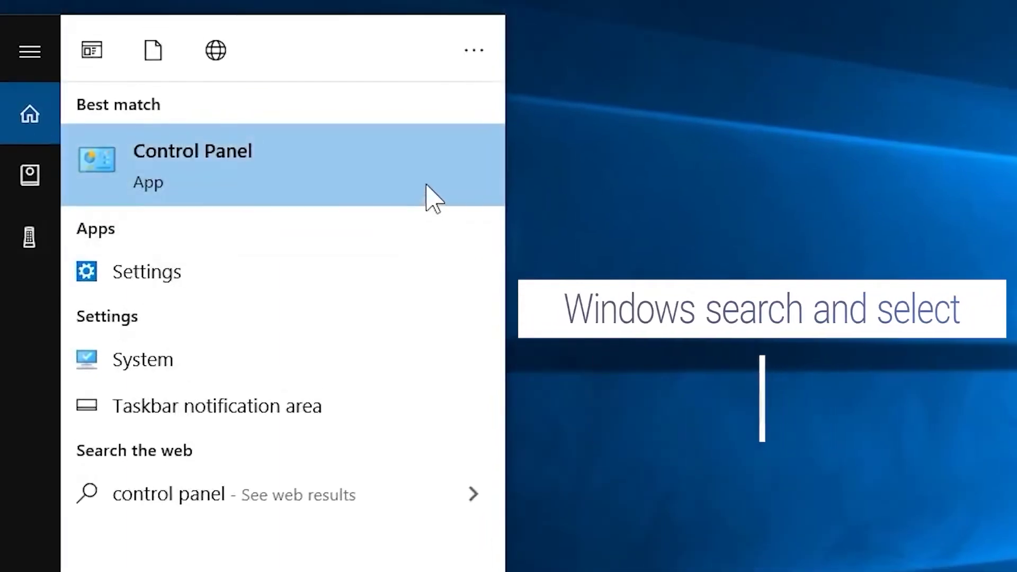
{"action": "left_click", "coordinate": [426, 190]}
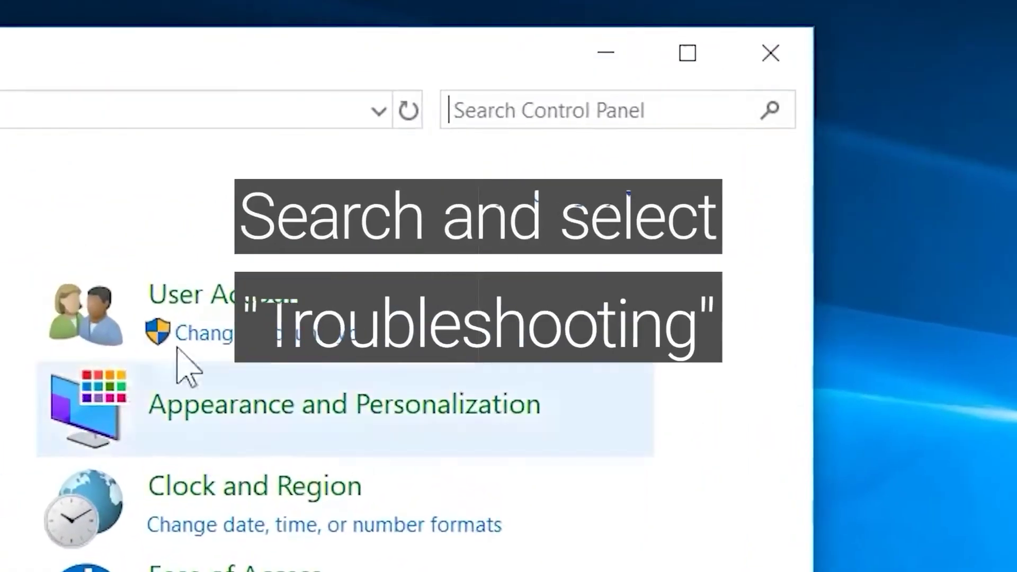
{"action": "left_click", "coordinate": [491, 111]}
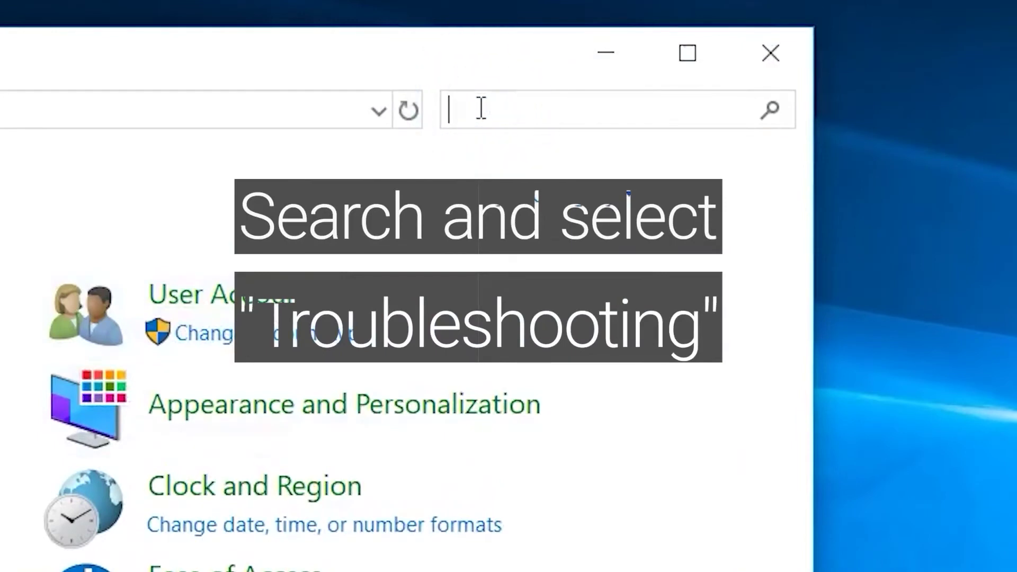
{"action": "type", "text": "troubleshooting"}
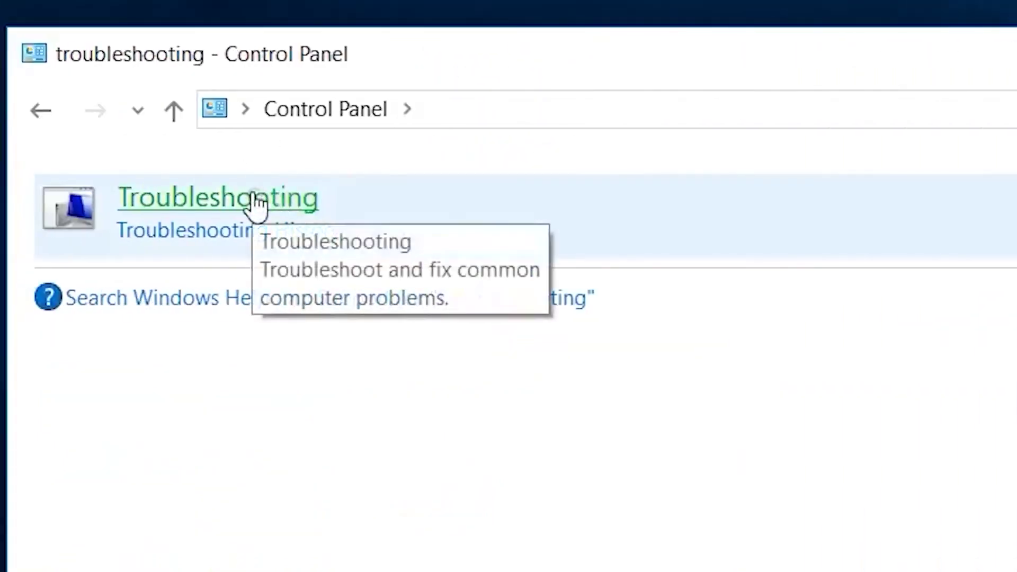
- Run the Improve power usage troubleshooter to detect power issues, then close it
{"action": "left_click", "coordinate": [257, 204]}
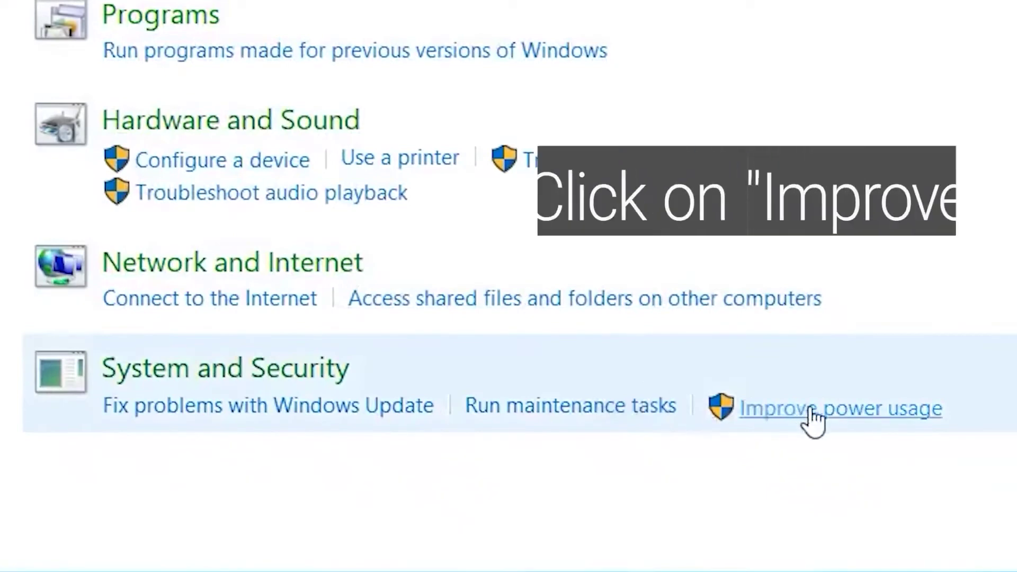
{"action": "left_click", "coordinate": [819, 411]}
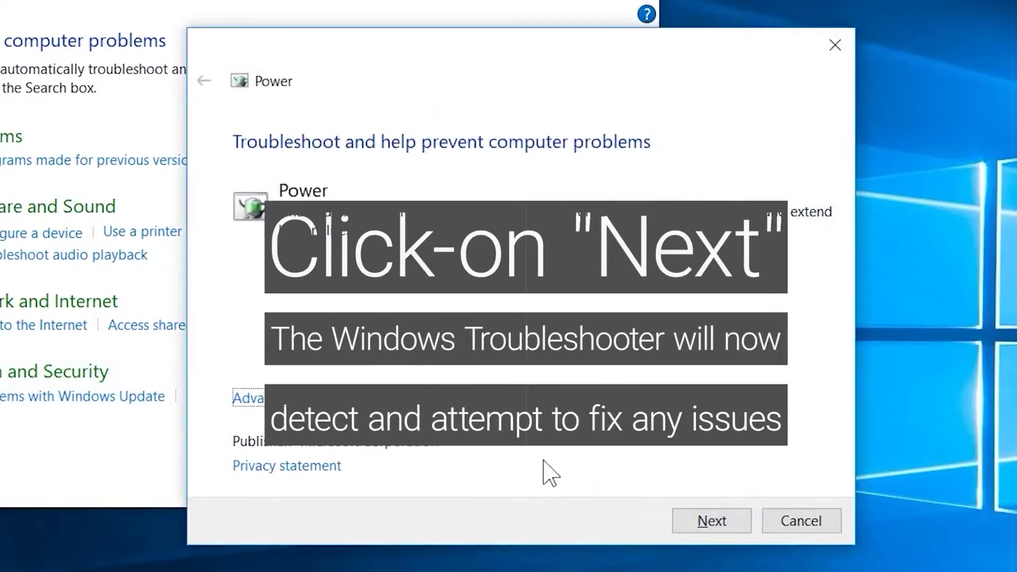
{"action": "left_click", "coordinate": [710, 521]}
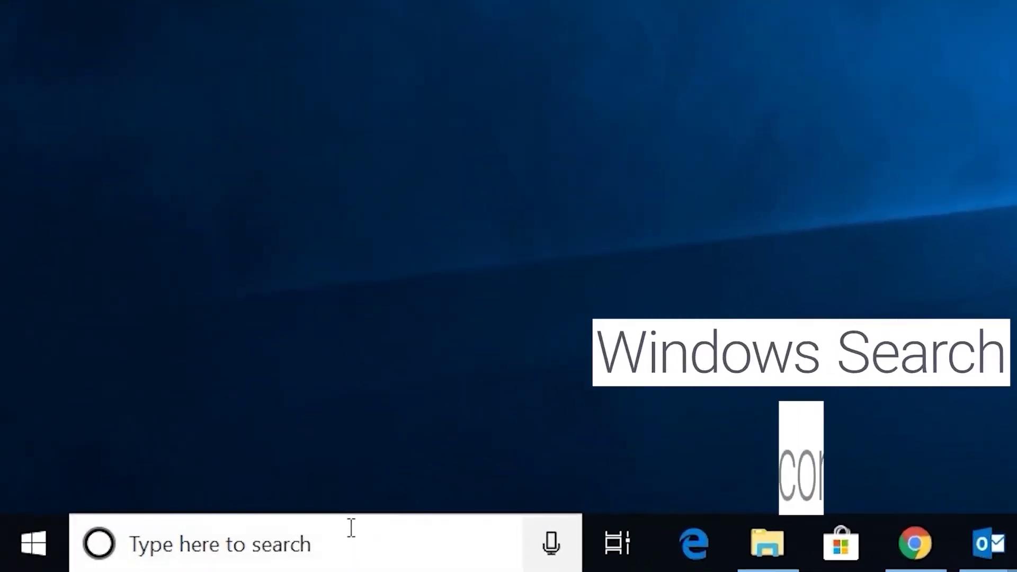
- Search for 'msconfig' and open the System Configuration best match
{"action": "left_click", "coordinate": [351, 527]}
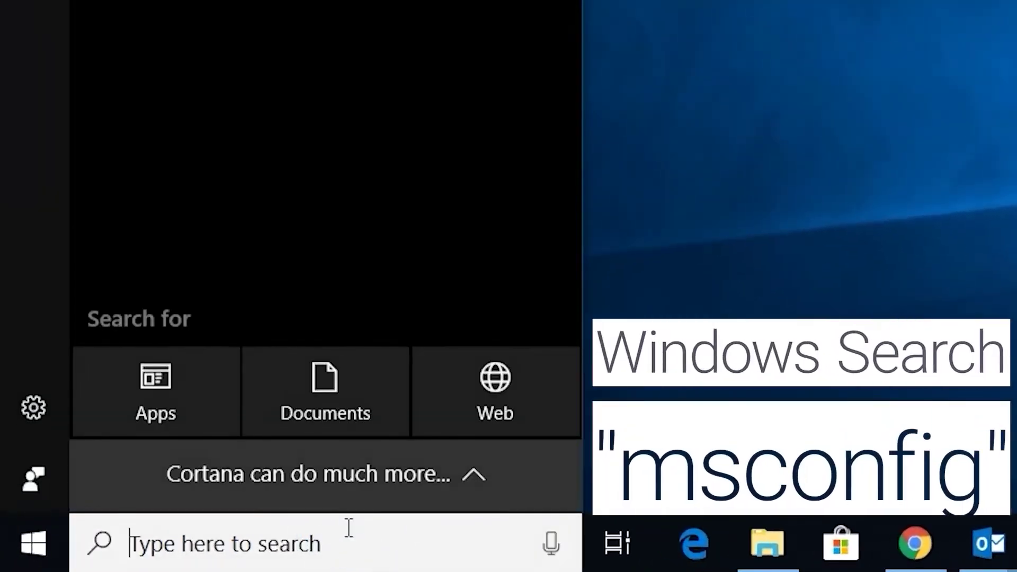
{"action": "type", "text": "msco"}
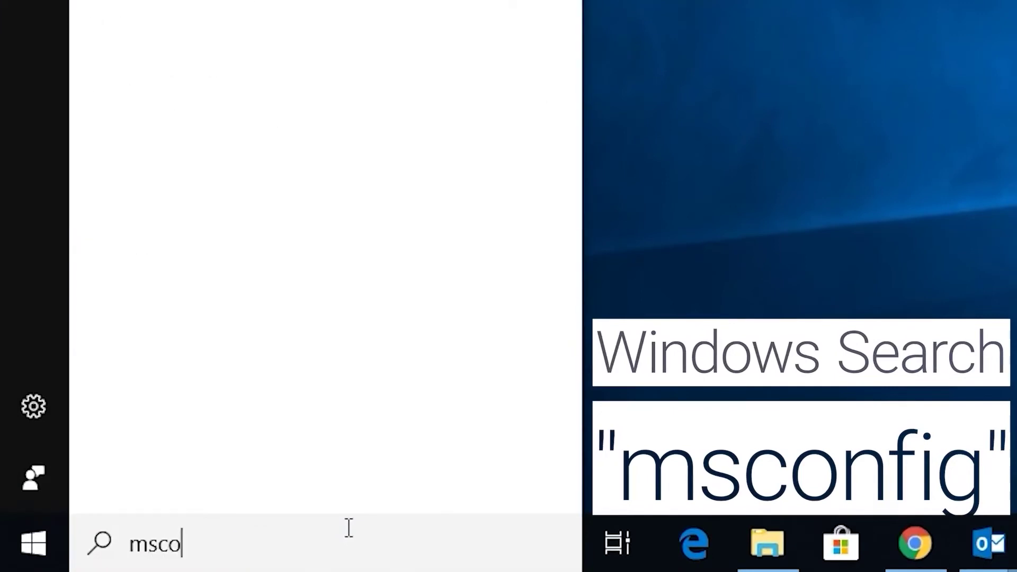
{"action": "type", "text": "nfig"}
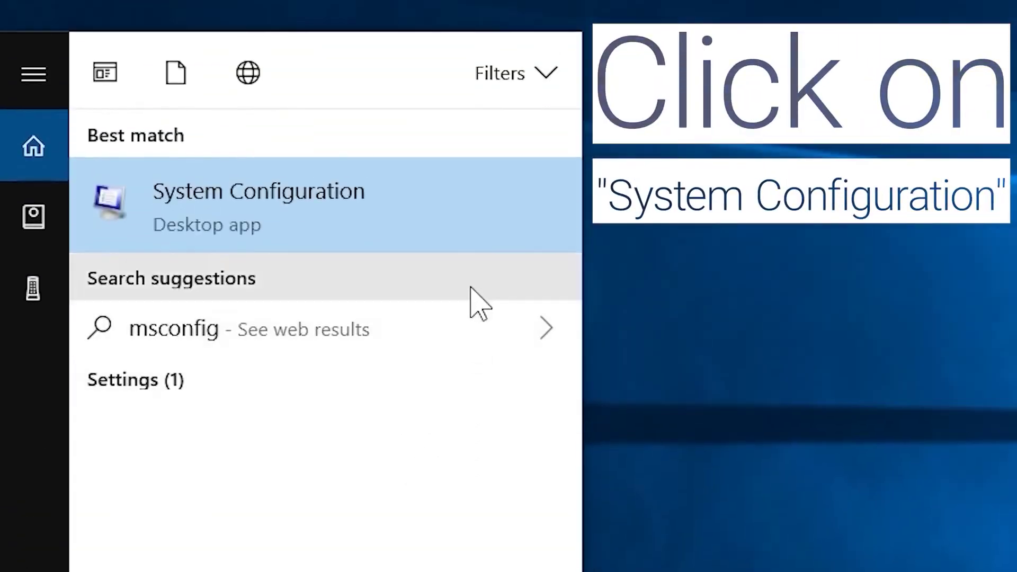
{"action": "left_click", "coordinate": [484, 223]}
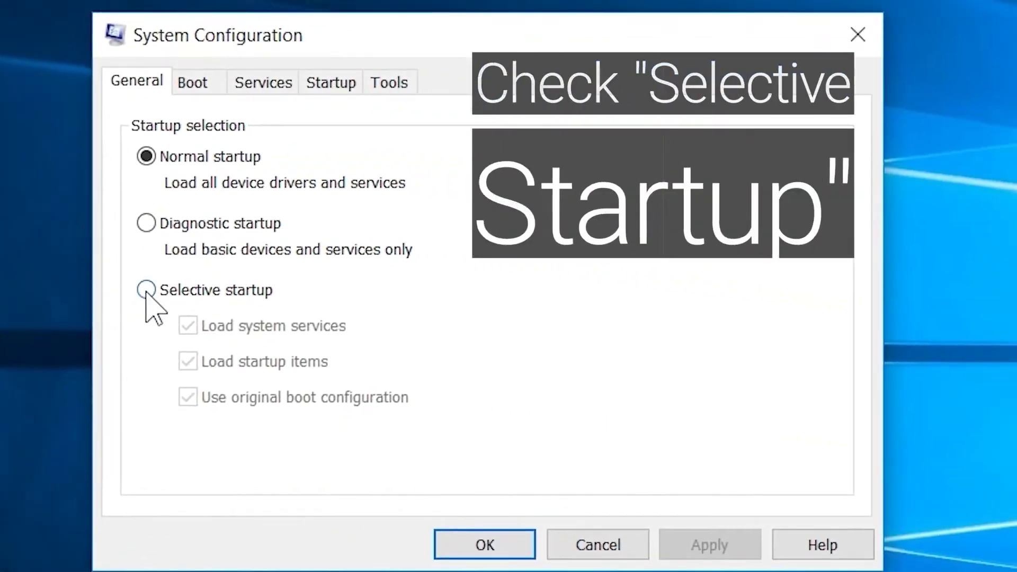
- Choose Selective startup and uncheck Load startup items on the General tab
{"action": "left_click", "coordinate": [146, 290]}
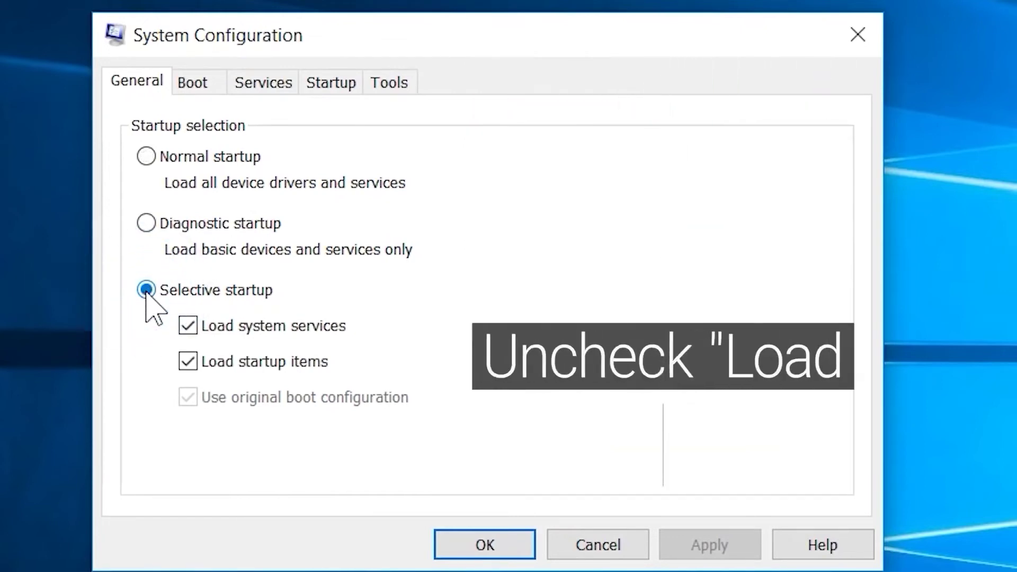
{"action": "left_click", "coordinate": [188, 362]}
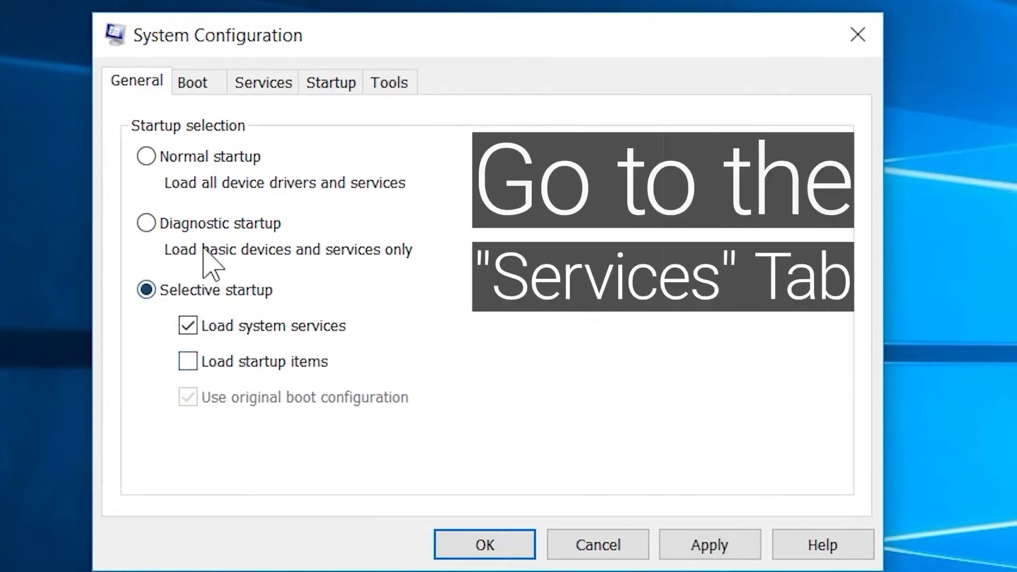
- Hide Microsoft services, disable all remaining services, save with OK and choose Restart
{"action": "left_click", "coordinate": [269, 94]}
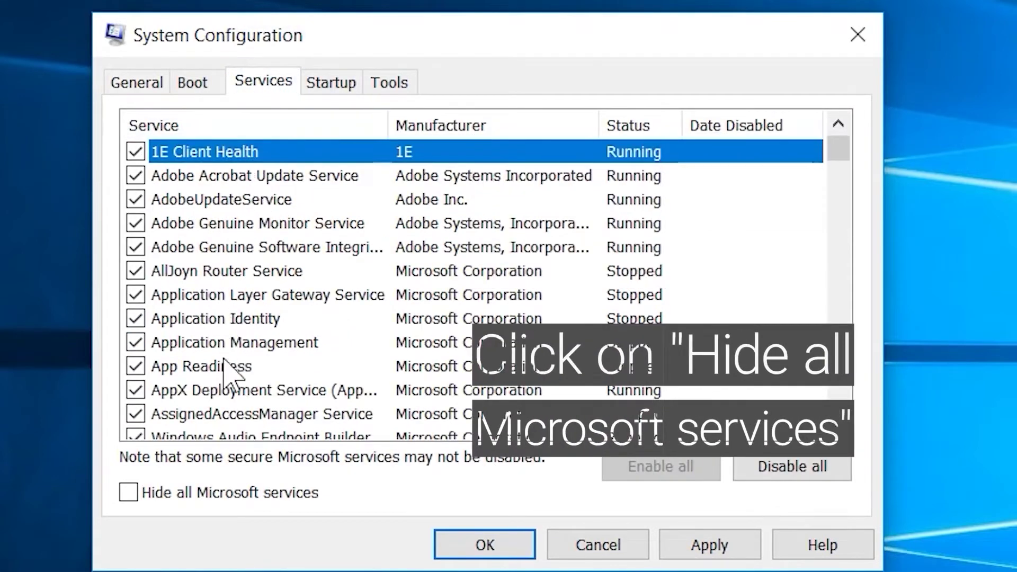
{"action": "left_click", "coordinate": [128, 493]}
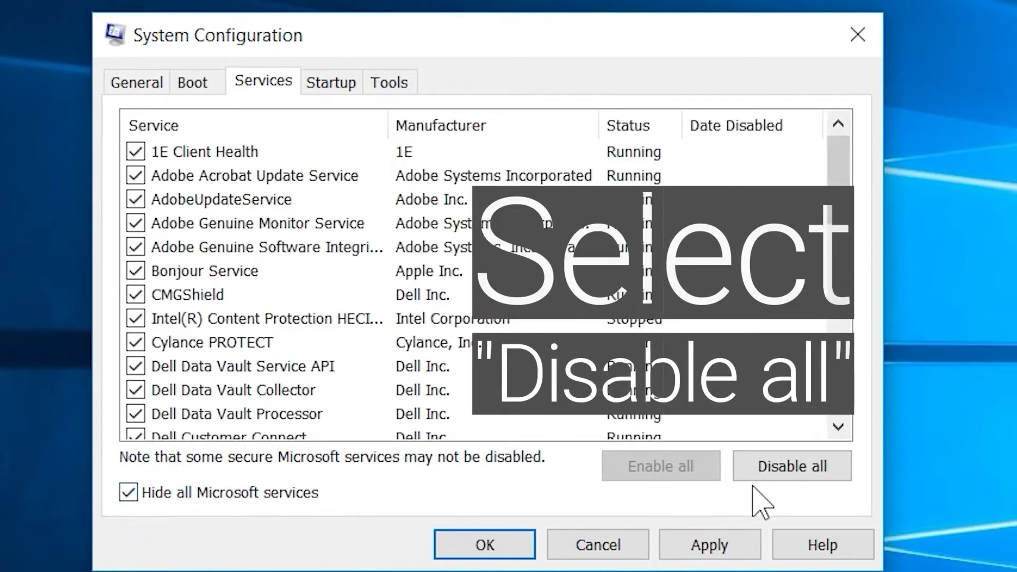
{"action": "left_click", "coordinate": [790, 469]}
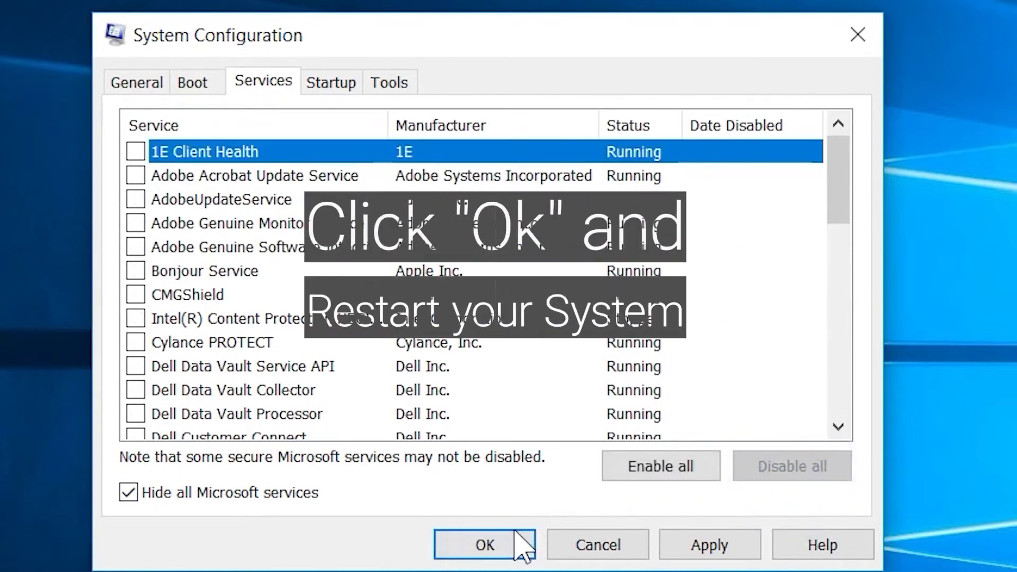
{"action": "left_click", "coordinate": [510, 548]}
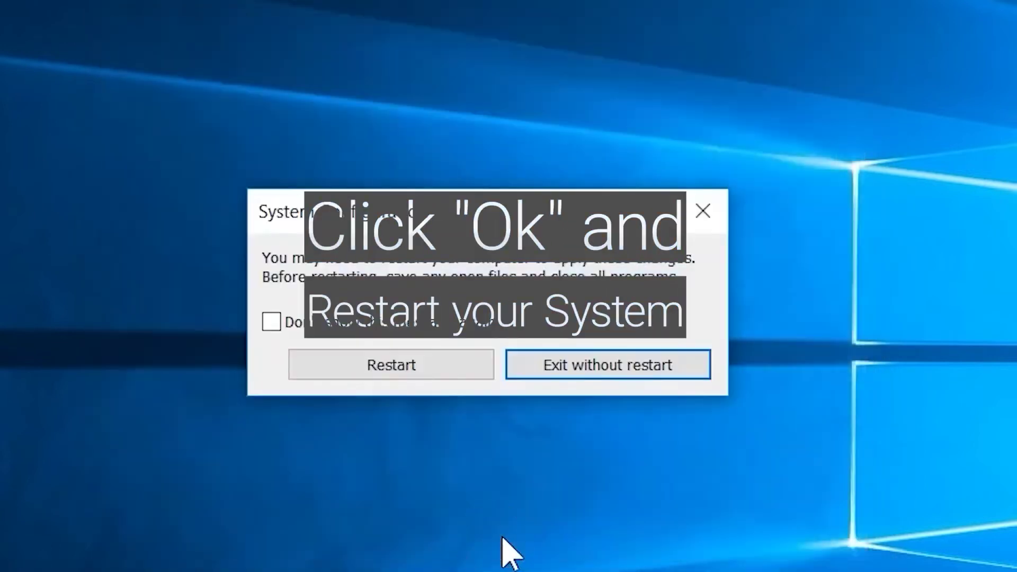
{"action": "left_click", "coordinate": [411, 373]}
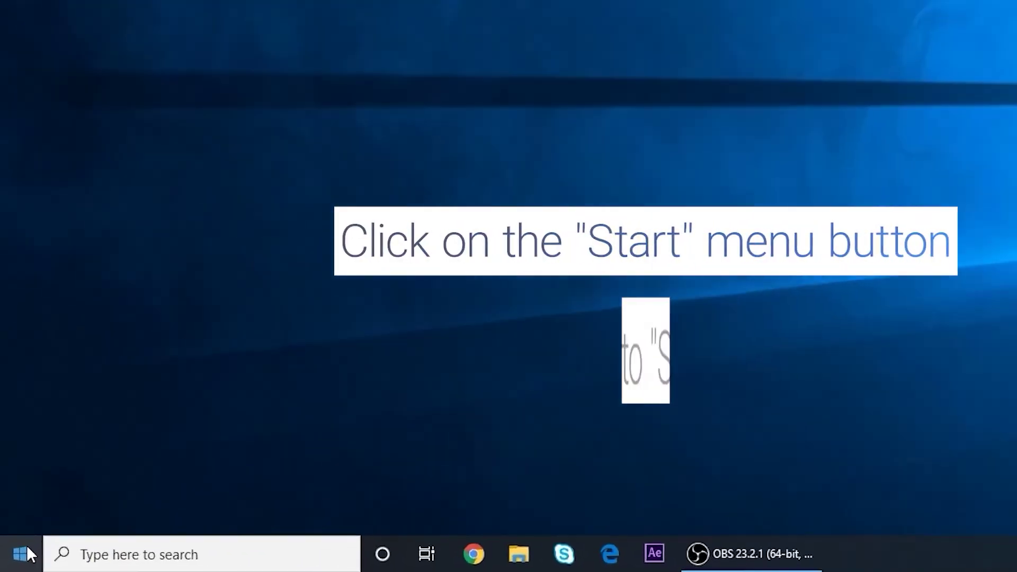
- Start adding someone else to this PC from Settings > Accounts > Family & other users
{"action": "left_click", "coordinate": [26, 551]}
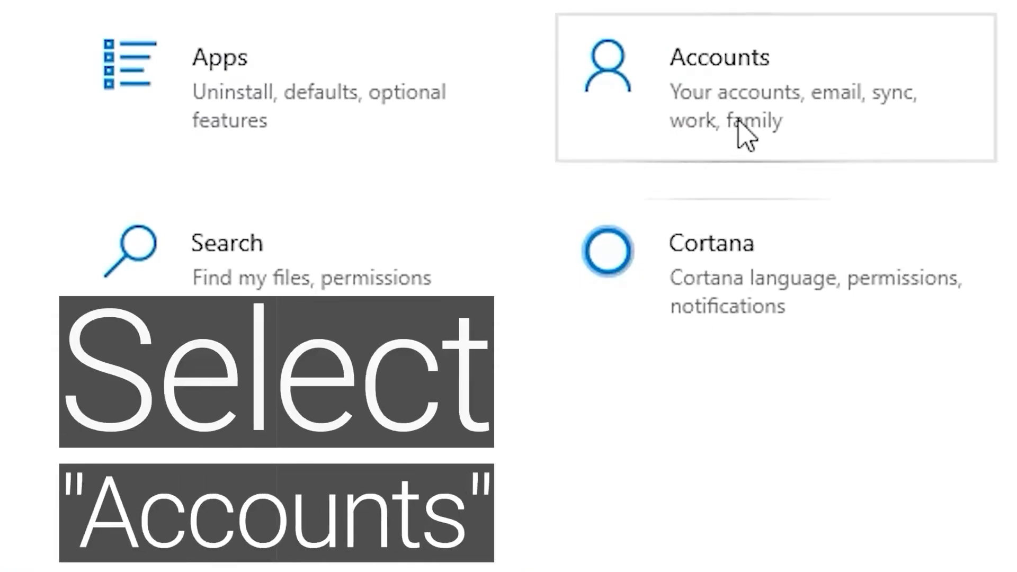
{"action": "left_click", "coordinate": [747, 135]}
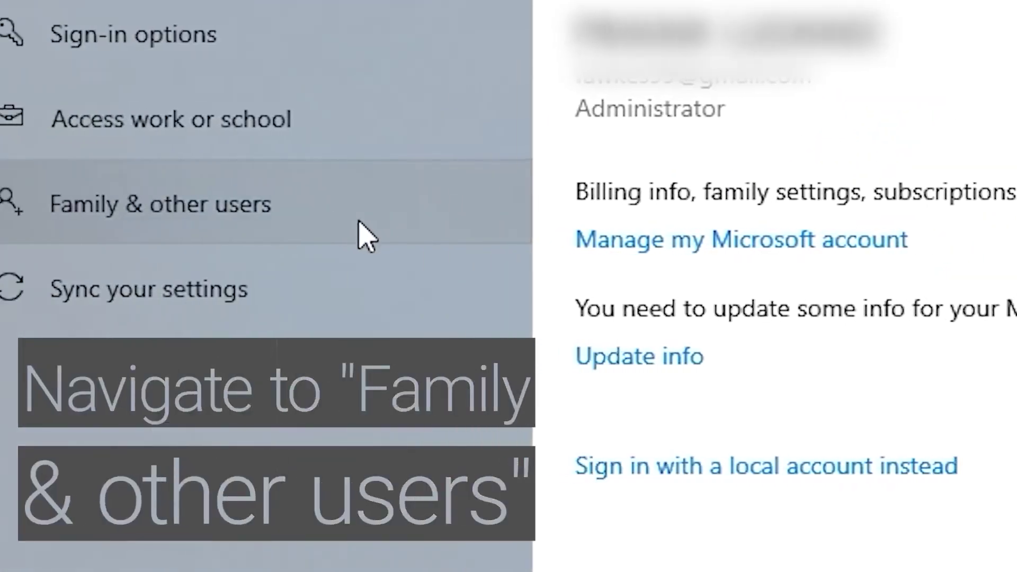
{"action": "left_click", "coordinate": [340, 223]}
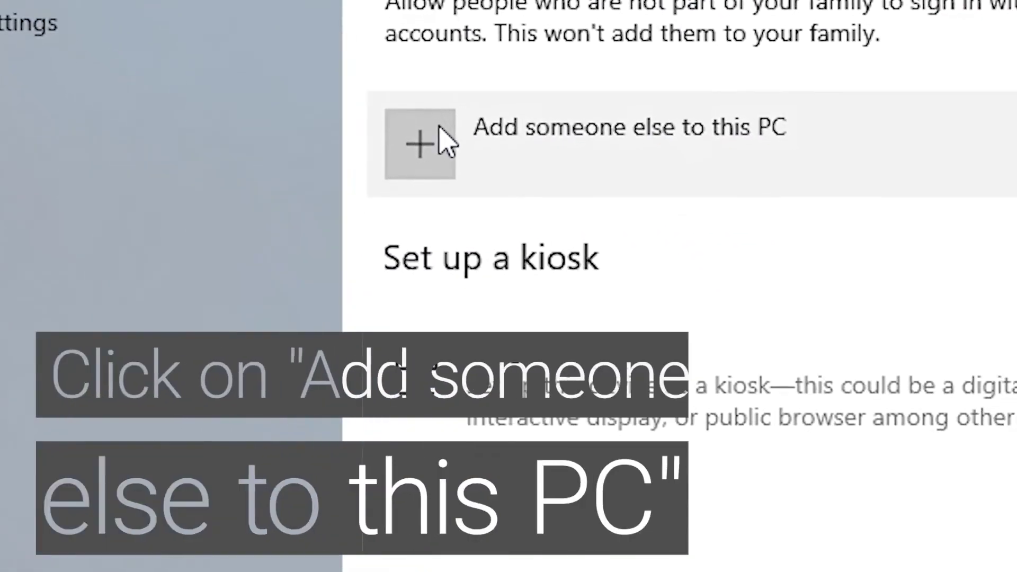
{"action": "left_click", "coordinate": [440, 130]}
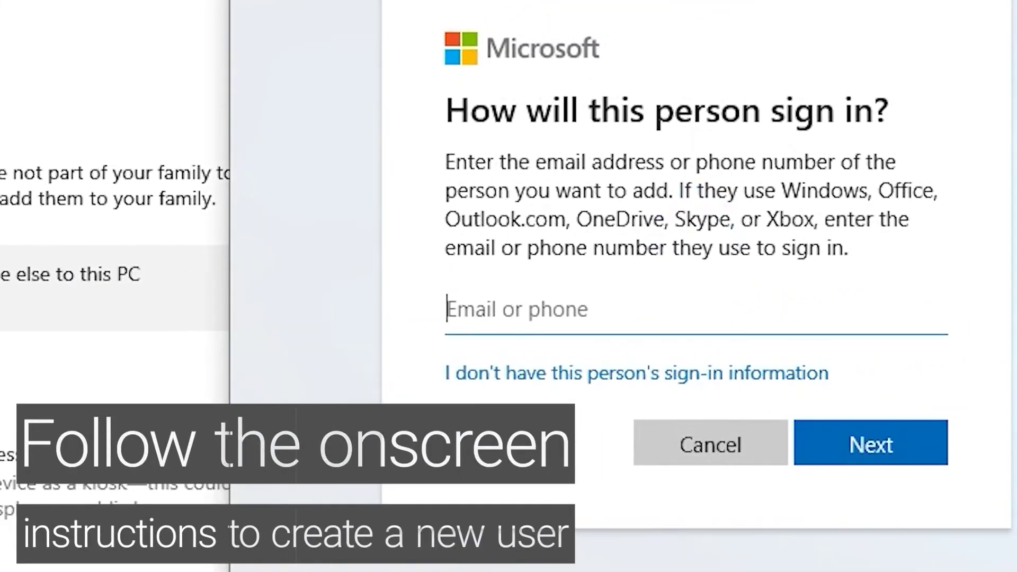
{"action": "left_click", "coordinate": [859, 456]}
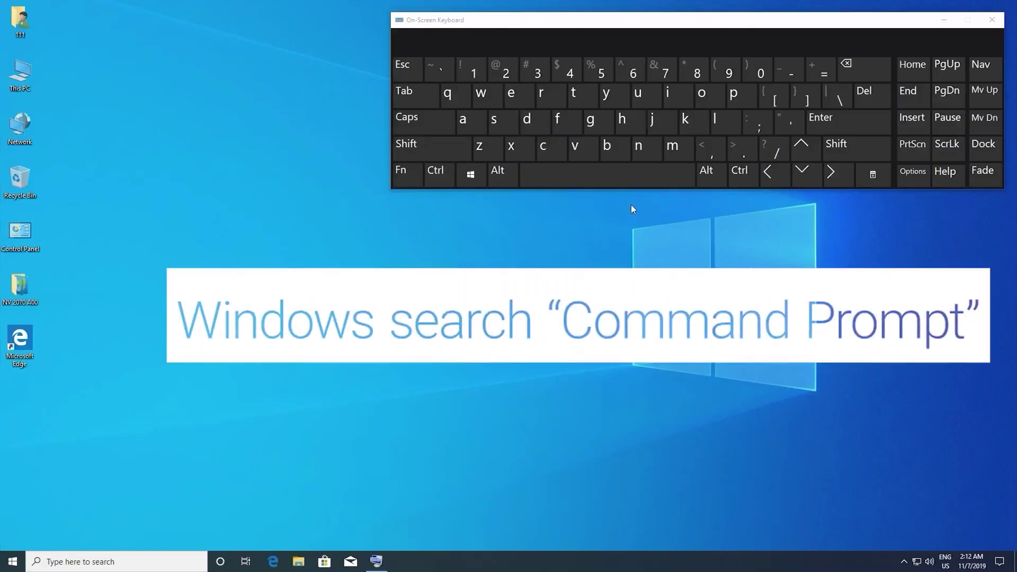
- Search for 'command promp' and run Command Prompt as administrator
{"action": "left_click", "coordinate": [123, 554]}
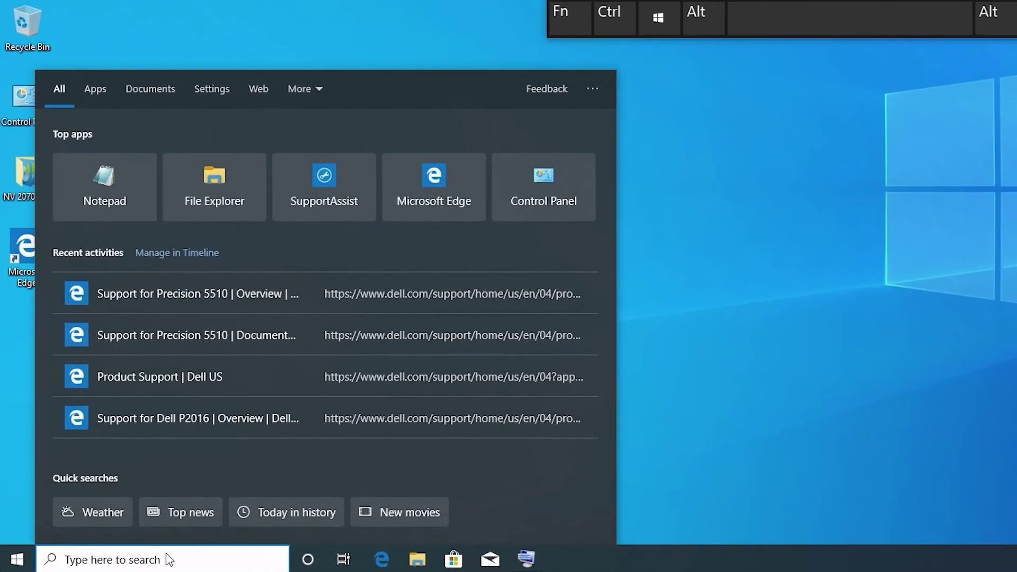
{"action": "type", "text": "command prompt"}
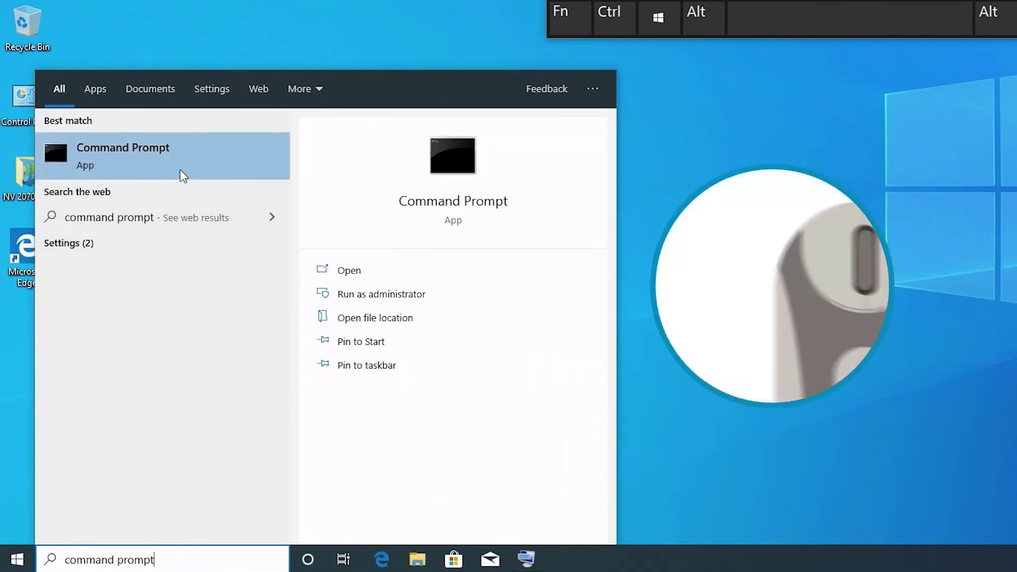
{"action": "right_click", "coordinate": [183, 175]}
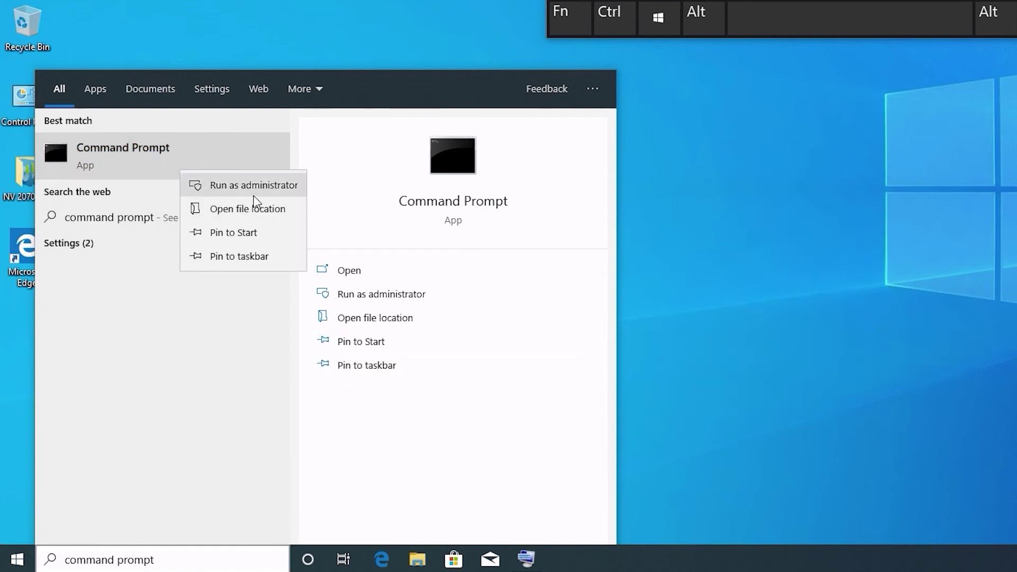
{"action": "left_click", "coordinate": [270, 186]}
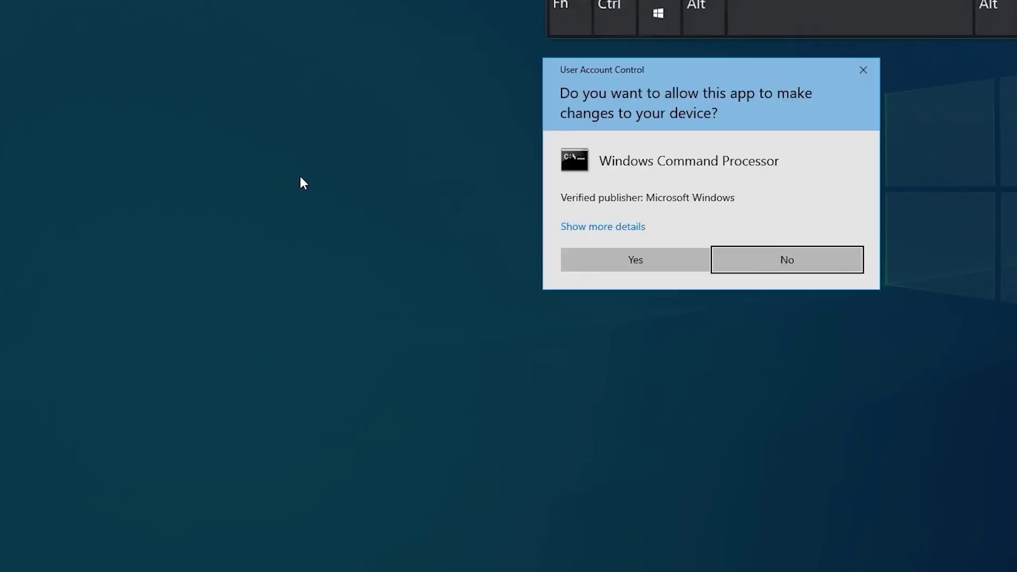
- Allow the UAC prompt and run DISM /Online /Cleanup-Image /RestoreHealth
{"action": "left_click", "coordinate": [635, 269]}
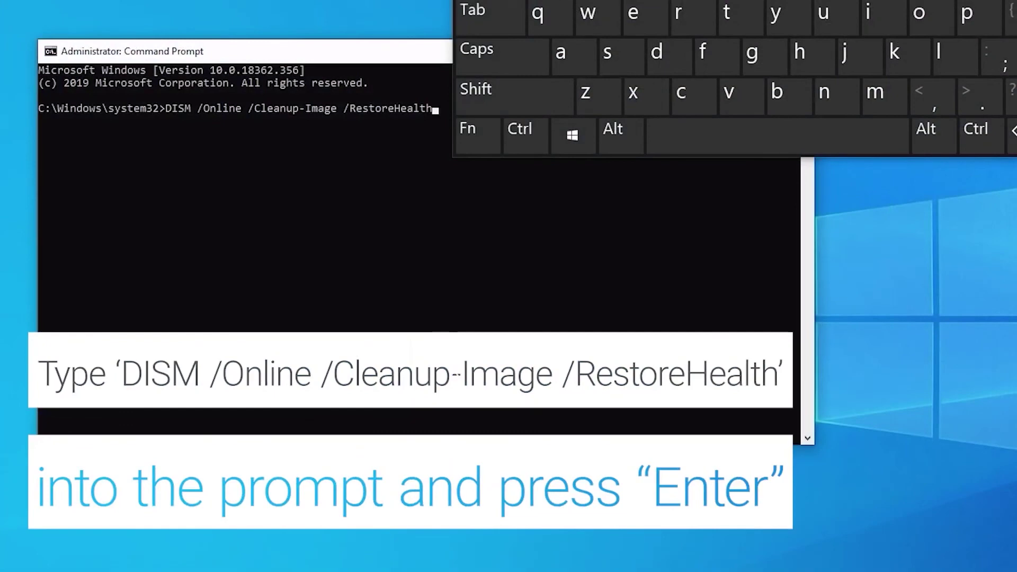
{"action": "key", "text": "Return"}
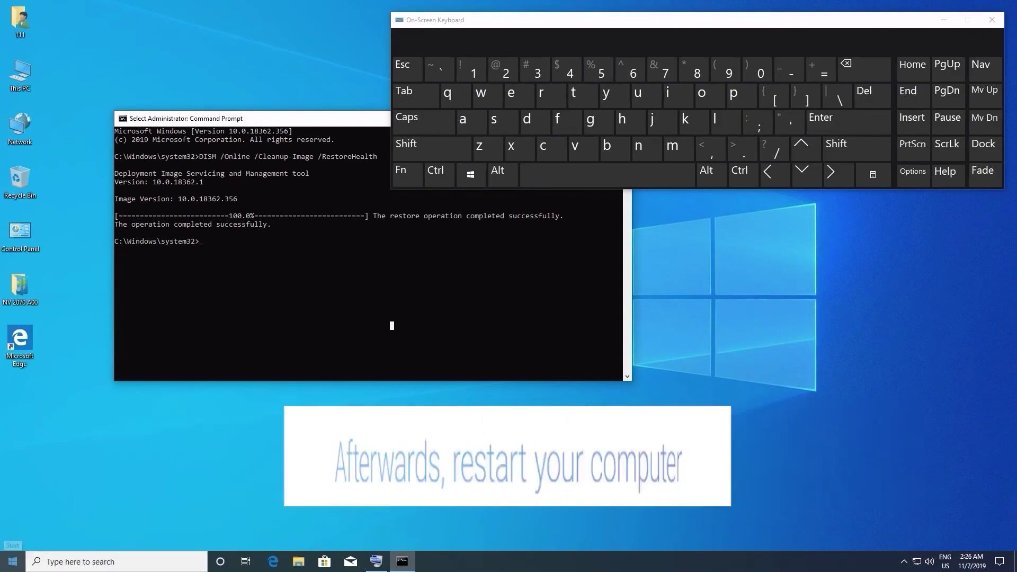
- Show the Start menu power options: Sleep, Shut down and Restart
{"action": "left_click", "coordinate": [13, 562]}
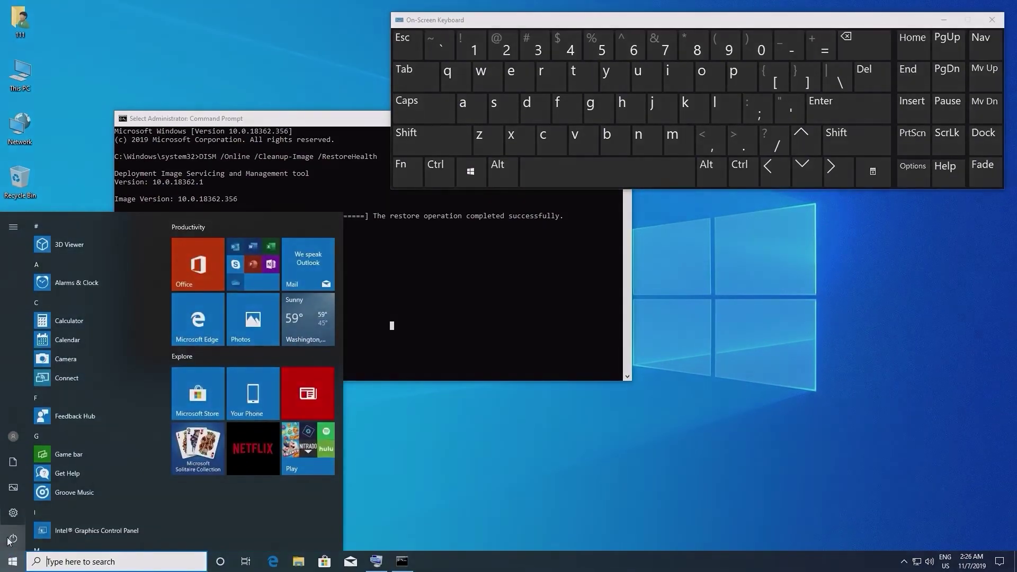
{"action": "left_click", "coordinate": [11, 538]}
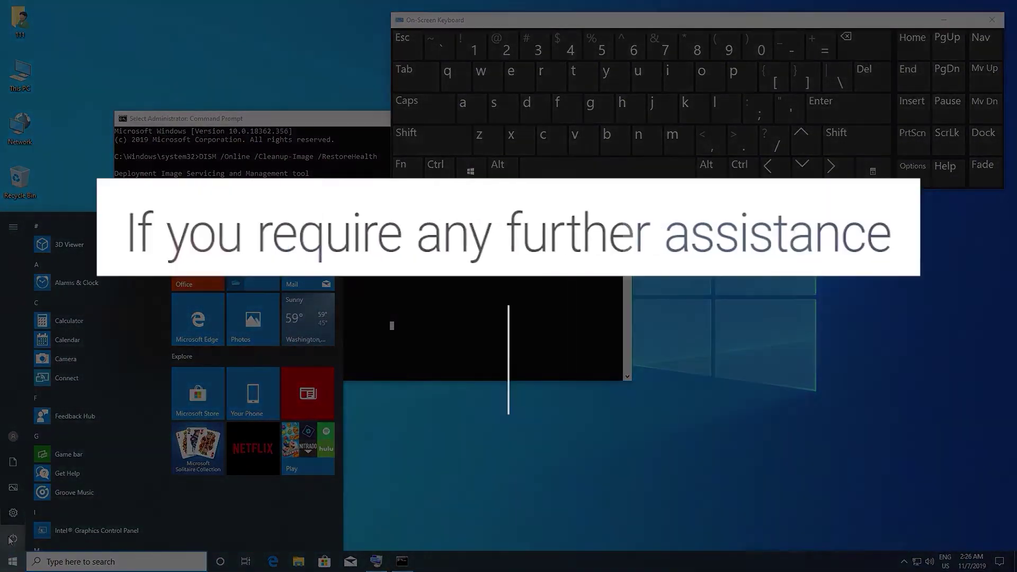